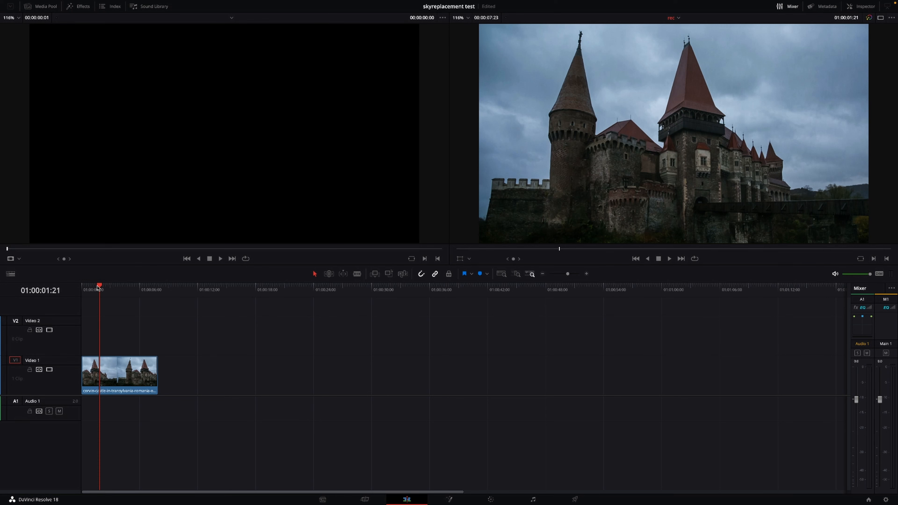
Step: Play the castle clip from its start to review the original sky
click(83, 291)
key(space)
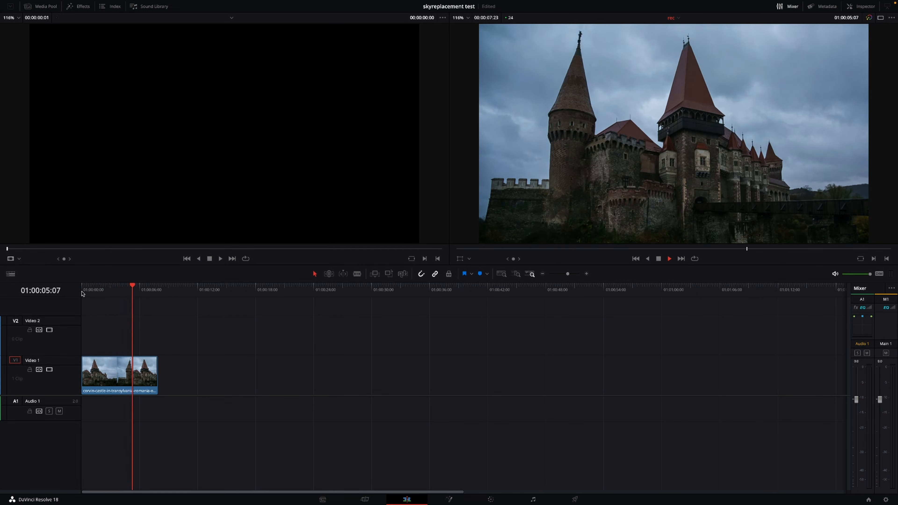
key(space)
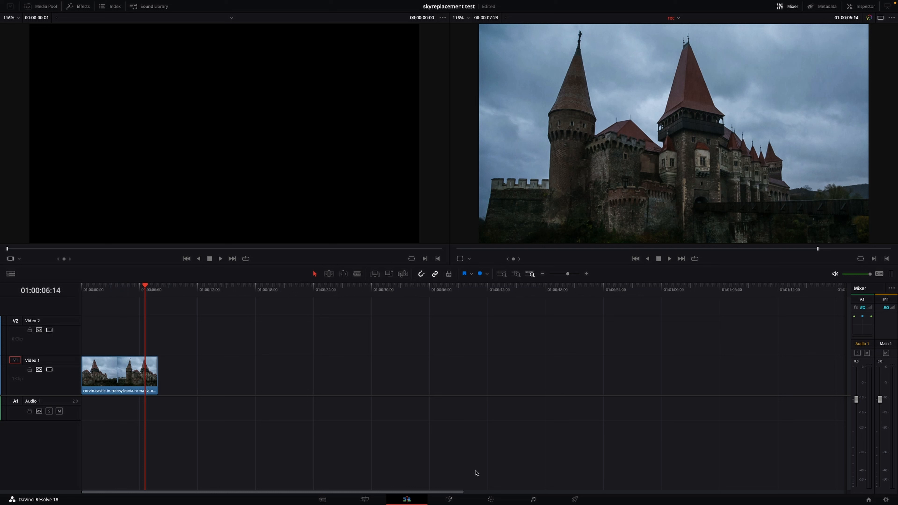
Step: Switch to the Color page, find the Sky Replacement effect and add it as its own node after node 01
click(491, 499)
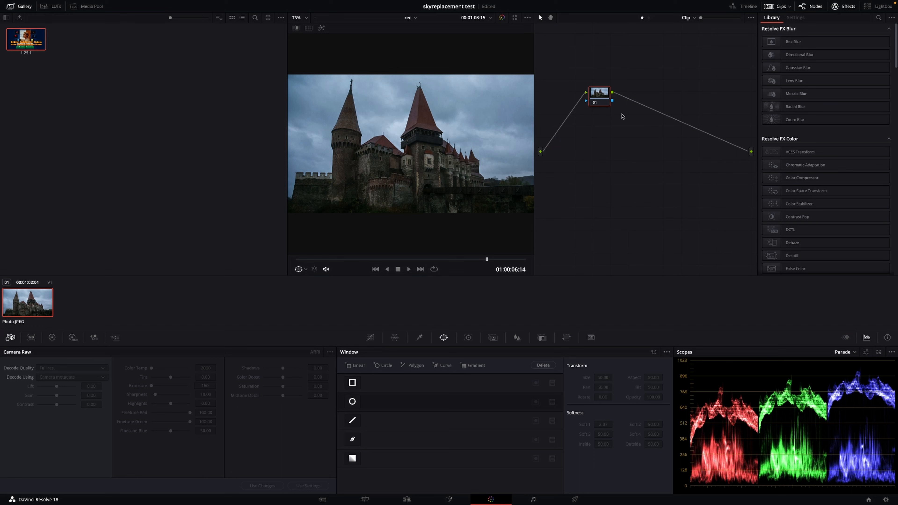
drag(599, 103, 606, 109)
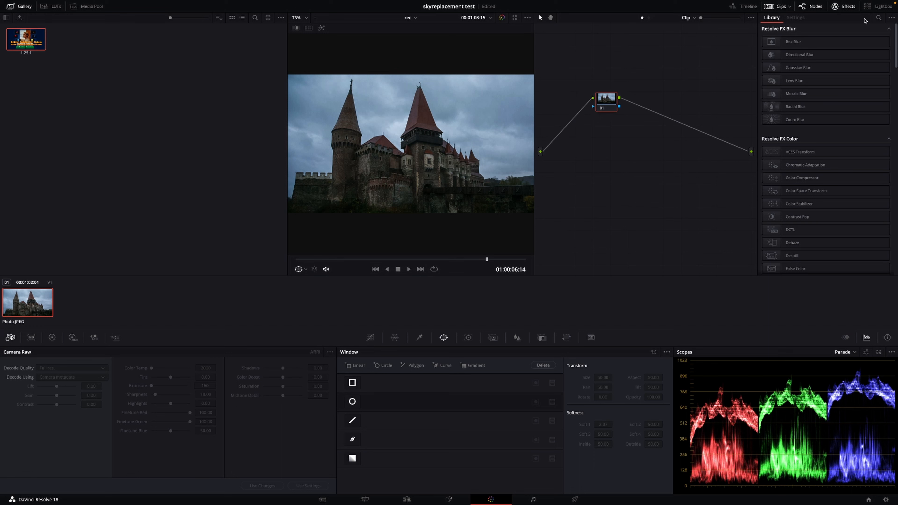
click(878, 18)
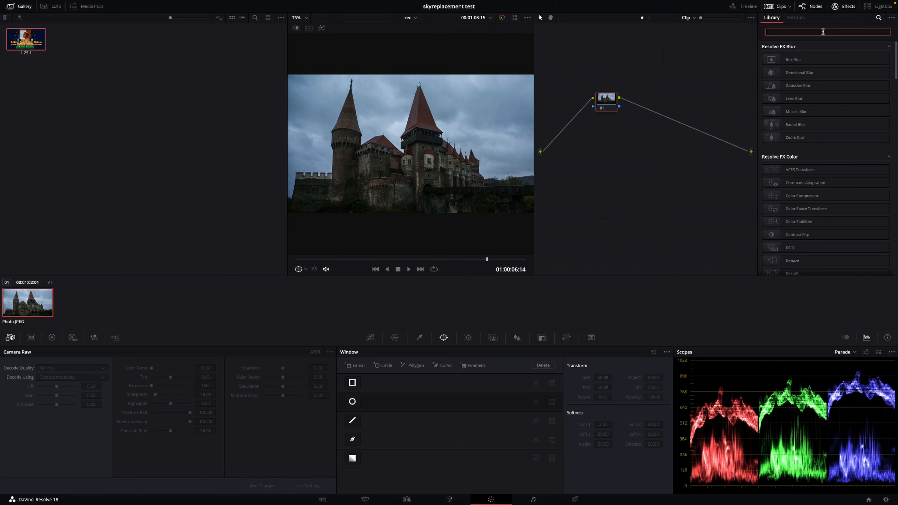
text(sky)
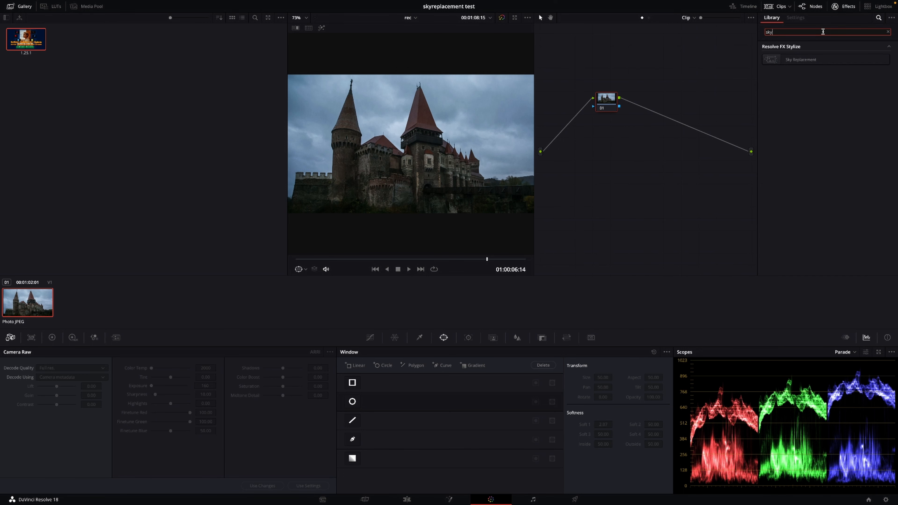
drag(824, 60, 675, 134)
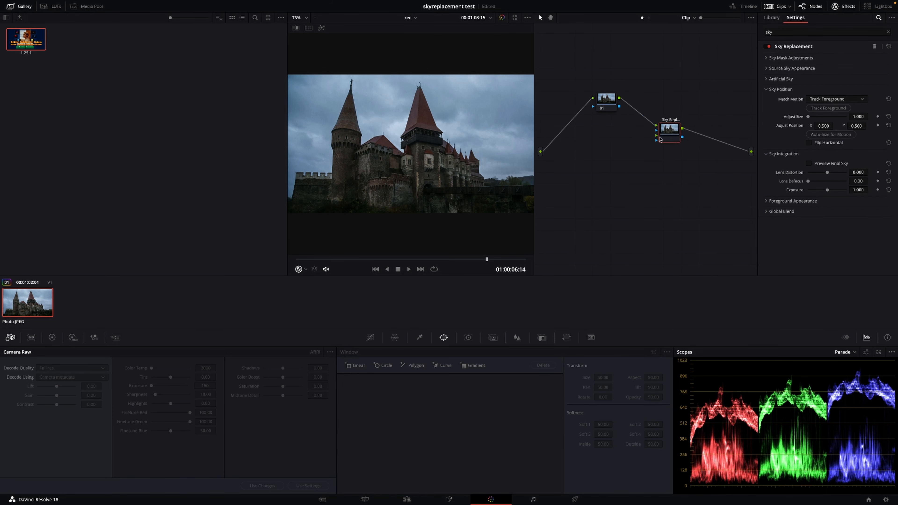
Step: Key the cloudy sky on node 01 with a 3D qualifier stroke and feed its key output into the Sky Replacement node
click(607, 100)
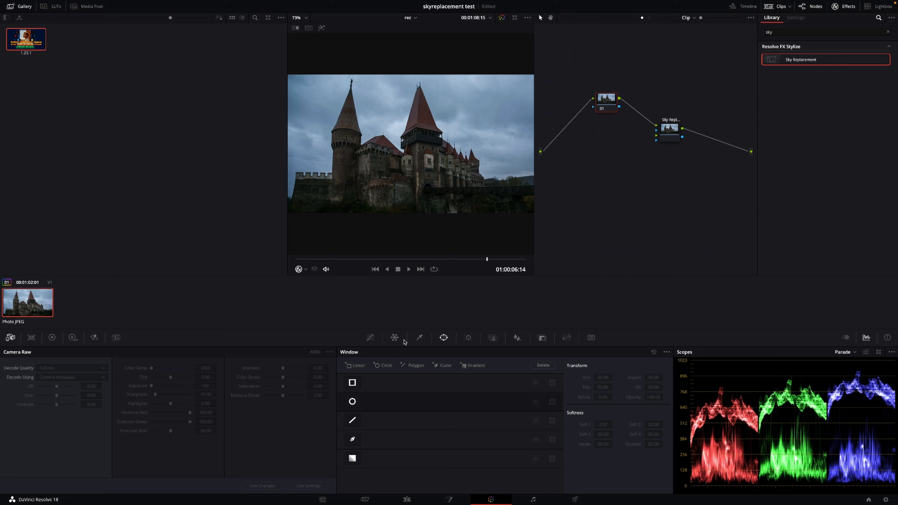
click(420, 338)
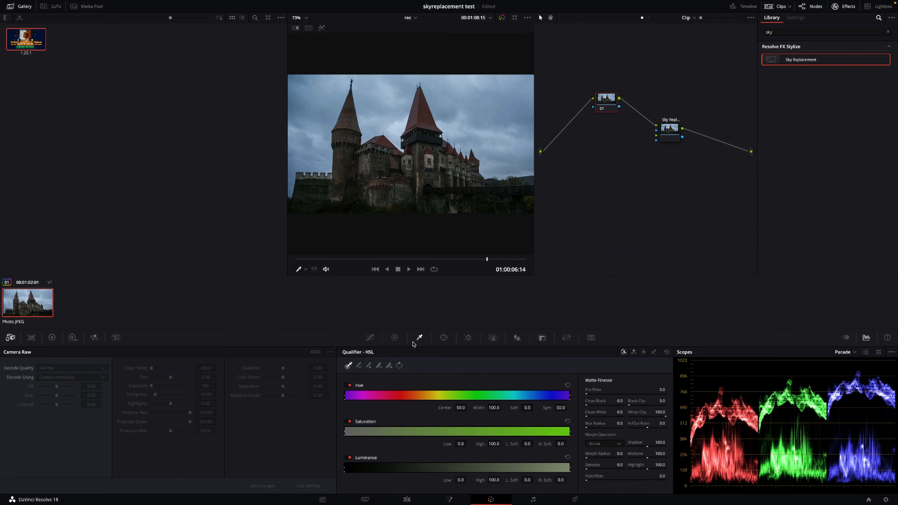
click(654, 352)
mouse_move(529, 170)
mouse_down()
mouse_move(495, 167)
mouse_move(483, 138)
mouse_move(463, 127)
mouse_move(520, 118)
mouse_move(479, 80)
mouse_move(440, 79)
mouse_move(402, 95)
mouse_move(400, 127)
mouse_move(354, 79)
mouse_move(295, 81)
mouse_move(290, 187)
mouse_up()
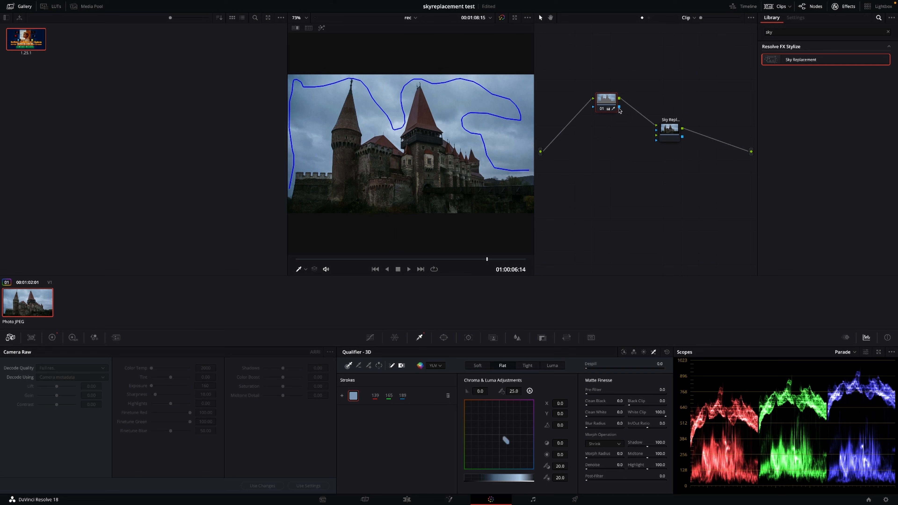
drag(619, 109, 685, 115)
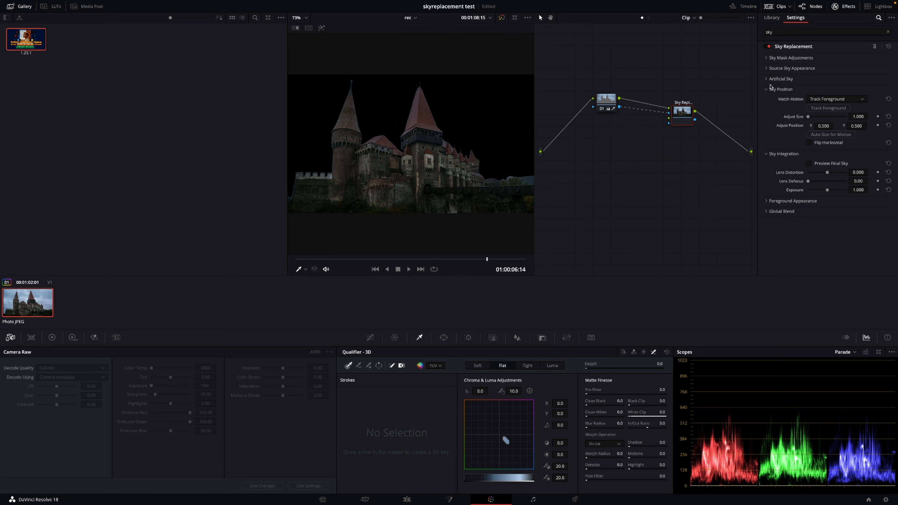
Step: Using the mask preview, set the sky mask's Shift Edge to -0.193, Black Level to 0.468 and White Level to 0.688
click(766, 59)
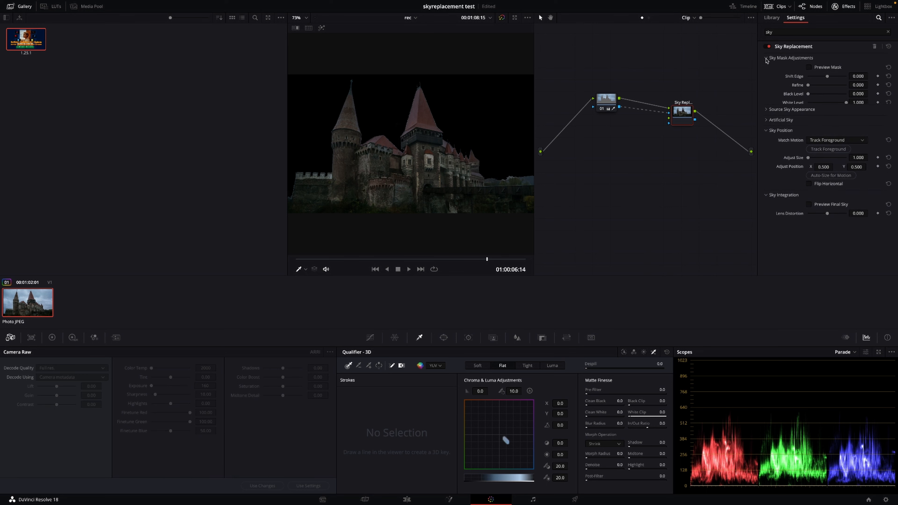
click(810, 68)
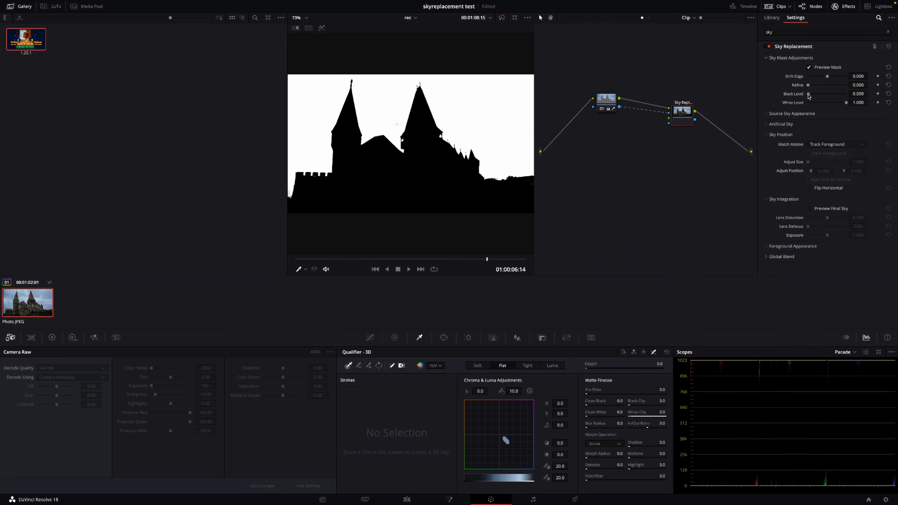
drag(808, 94, 828, 78)
click(809, 67)
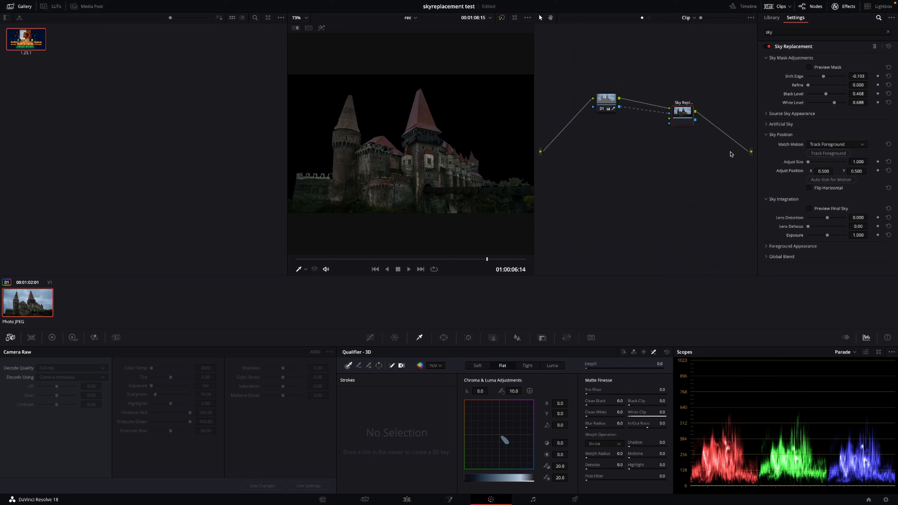
click(767, 59)
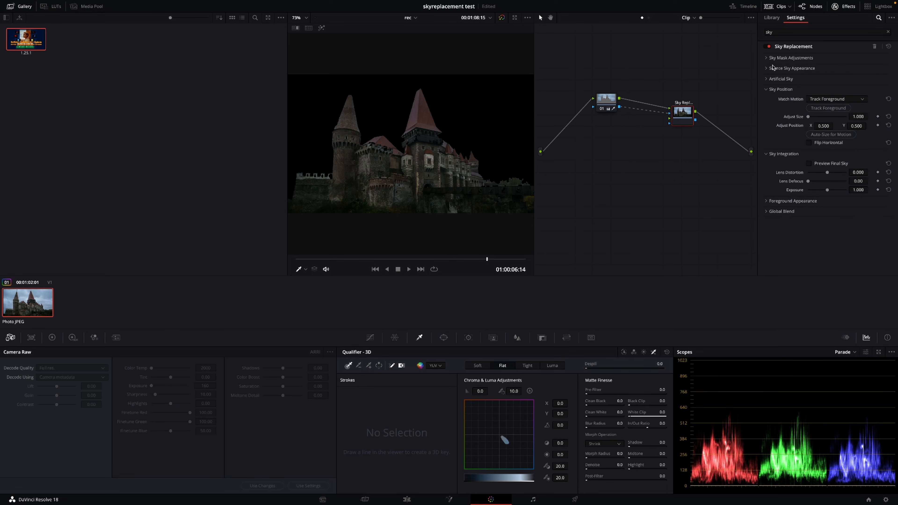
Step: Set the artificial Sky Opacity to 0.578 and readjust the sky mask to Refine 0.091, Black Level 0.780 and White Level 1.000
click(772, 79)
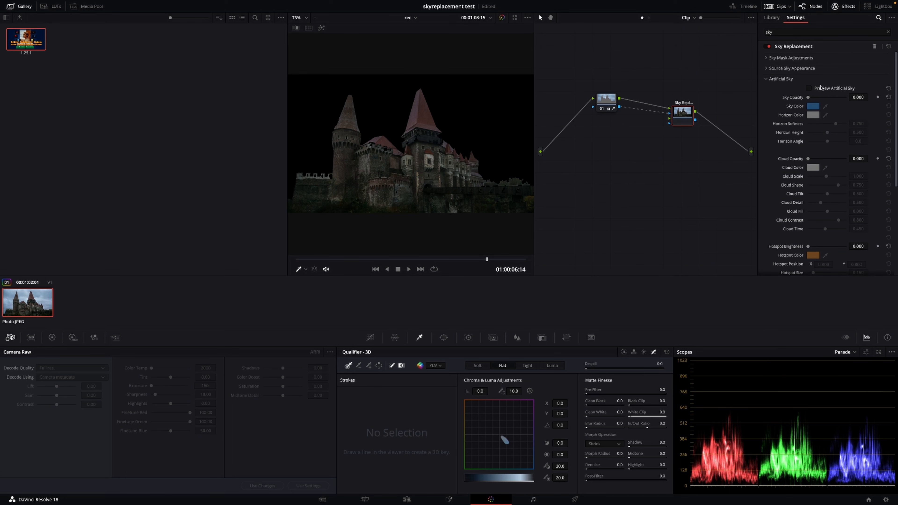
click(809, 89)
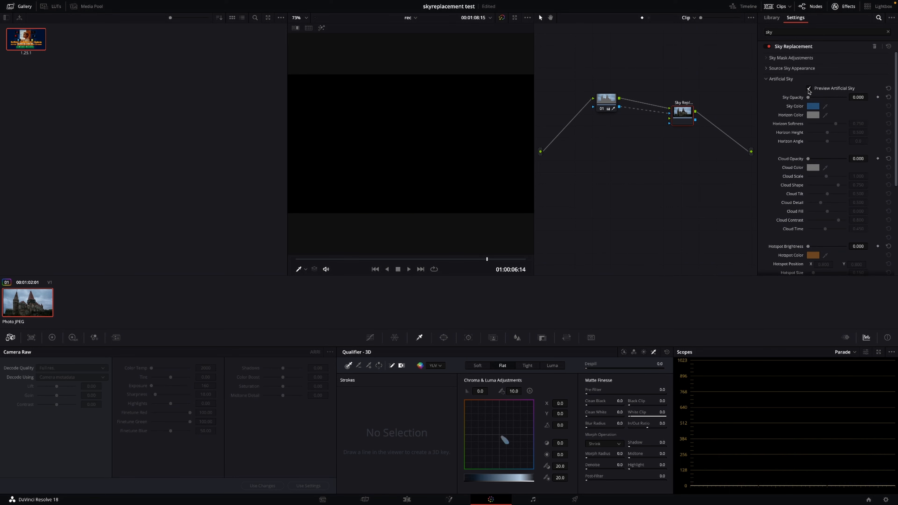
drag(809, 97, 828, 98)
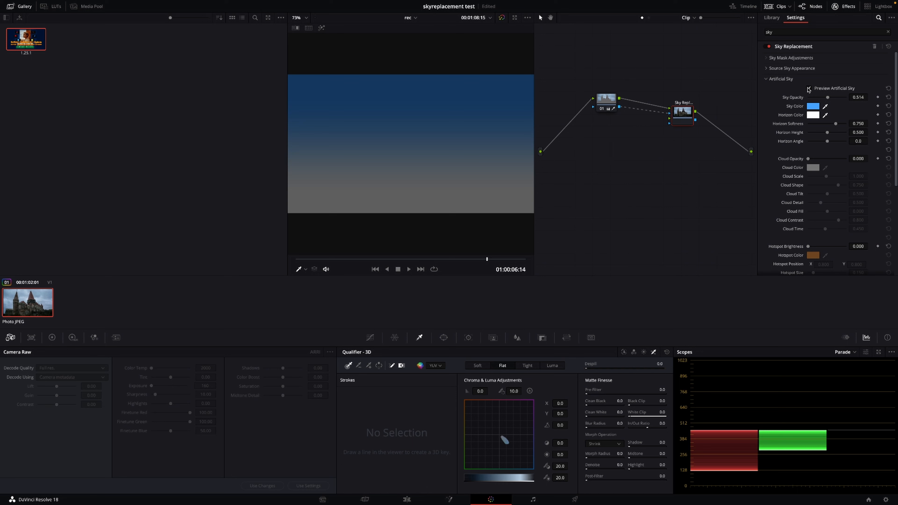
click(809, 88)
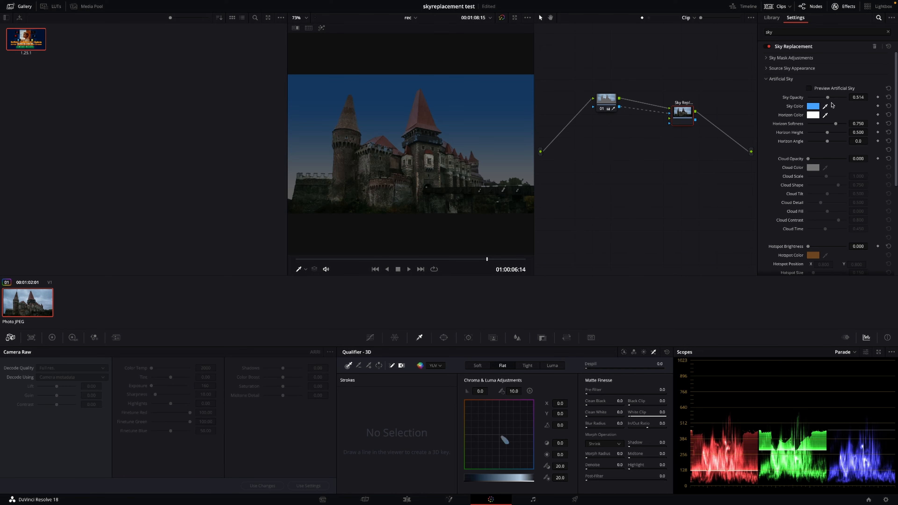
drag(828, 98, 830, 99)
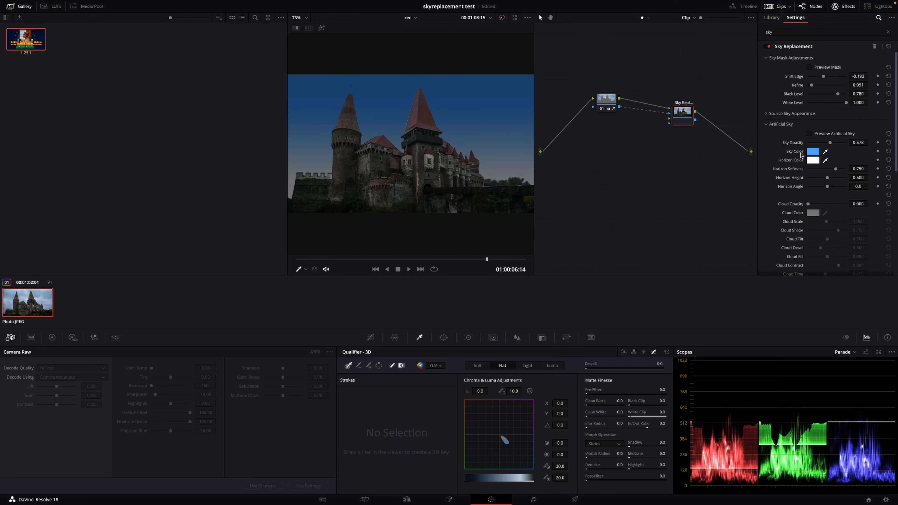
Step: Set the artificial sky's Sky Color to black, 000000, from the web safe colors
click(812, 152)
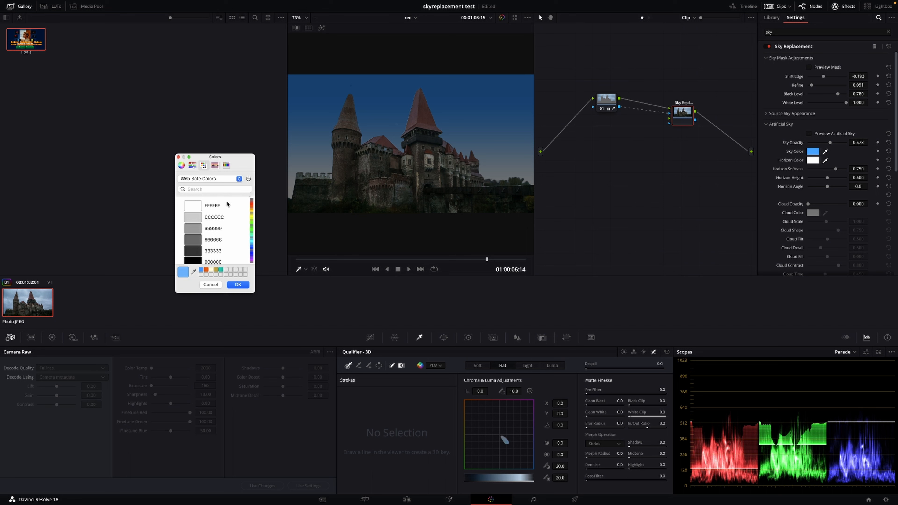
click(200, 261)
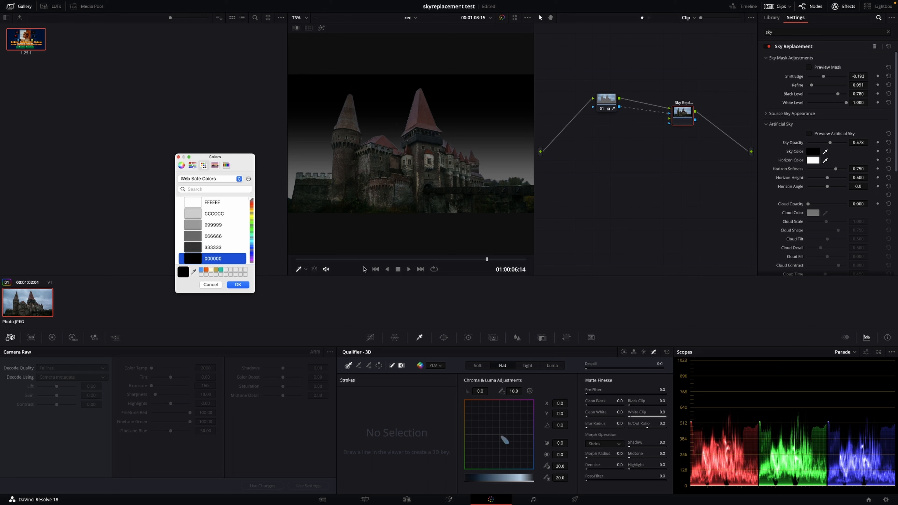
click(238, 284)
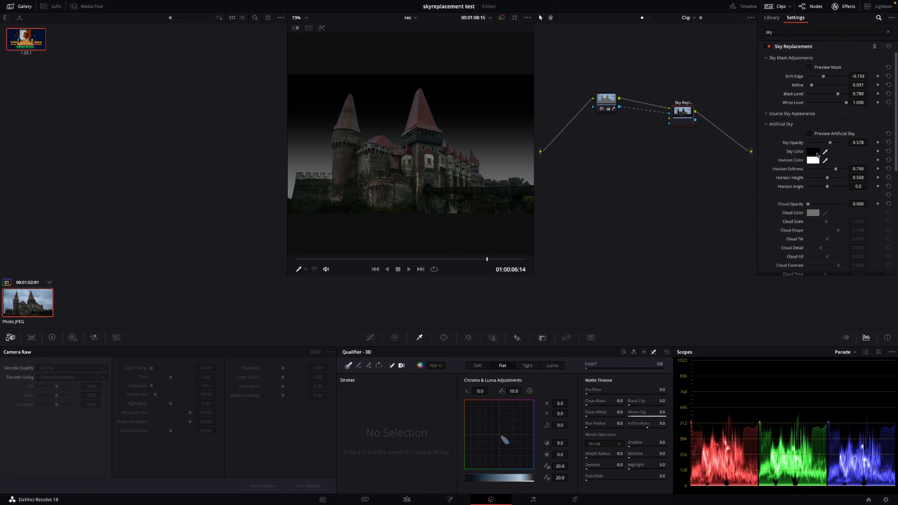
Step: Set the horizon's color to dark grey 666666, its softness to 0.959, height to 0.440 and angle to 7.5
click(814, 161)
click(194, 230)
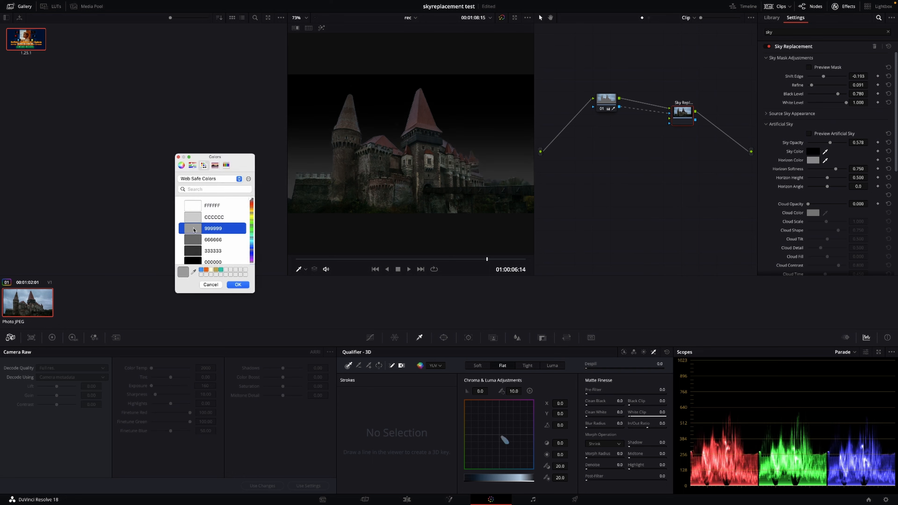
click(196, 241)
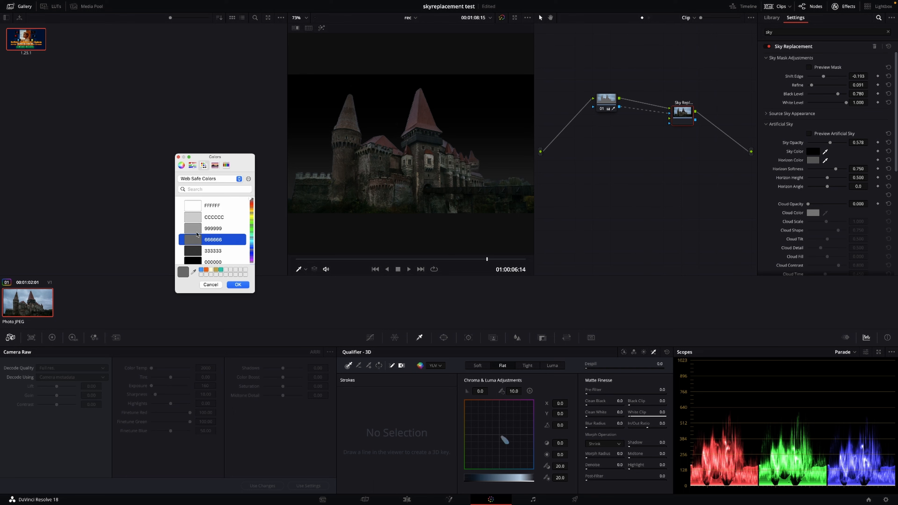
click(238, 285)
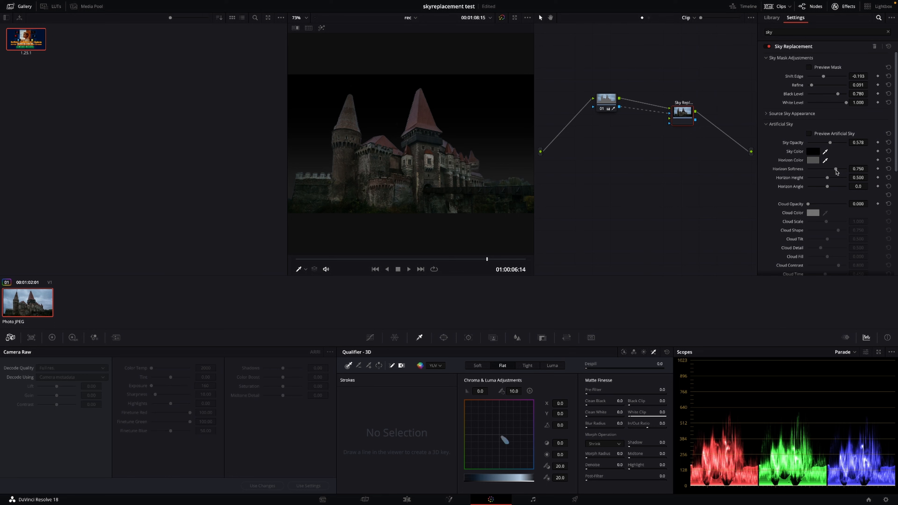
mouse_move(837, 172)
mouse_down()
mouse_move(826, 172)
mouse_move(845, 171)
mouse_move(825, 180)
mouse_up()
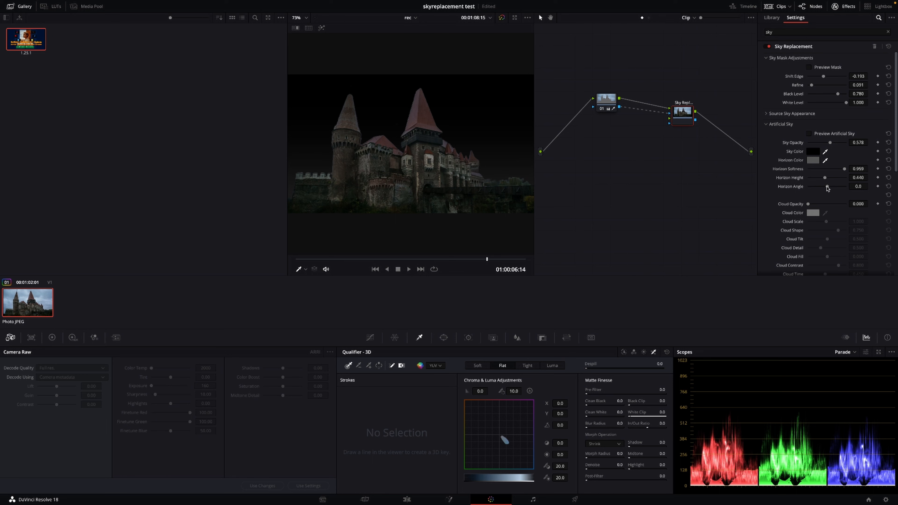
drag(828, 187, 829, 188)
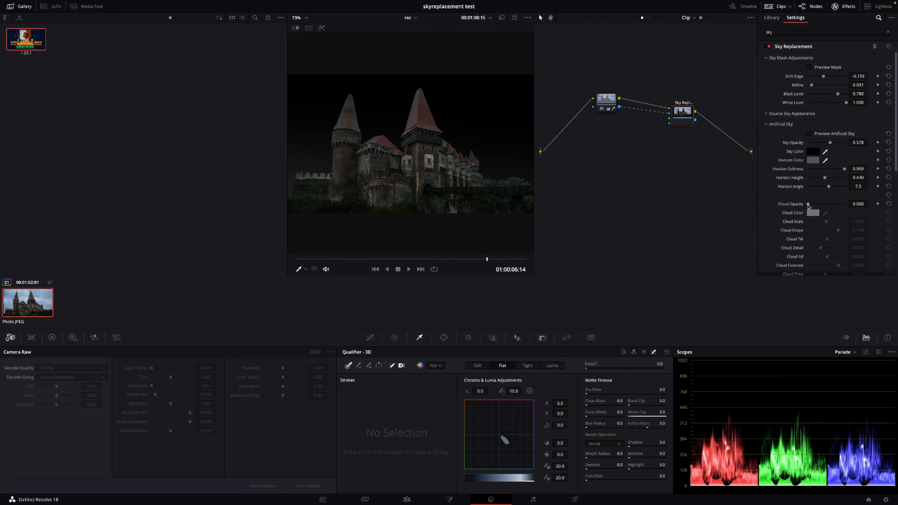
Step: Add artificial clouds with opacity 0.495, grey color 999999, scale 1.512, shape 0.802 and tilt 0.954
drag(809, 206, 828, 208)
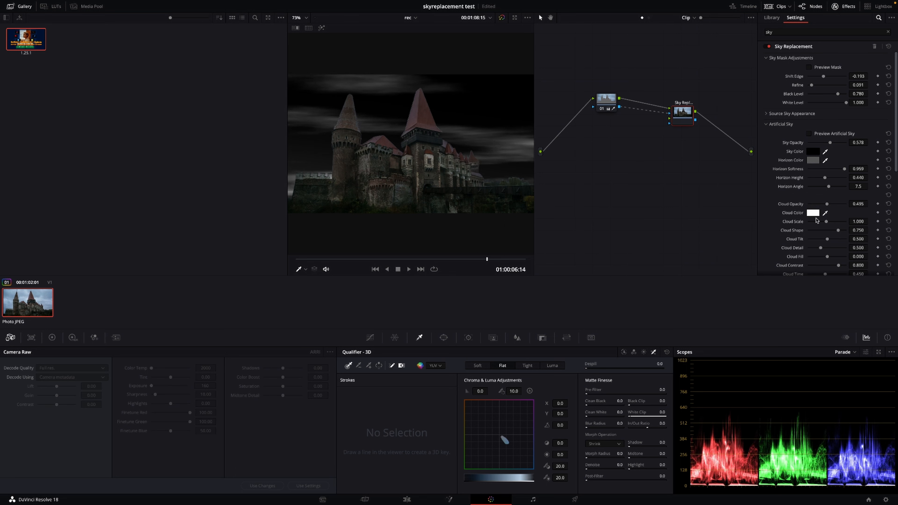
click(813, 213)
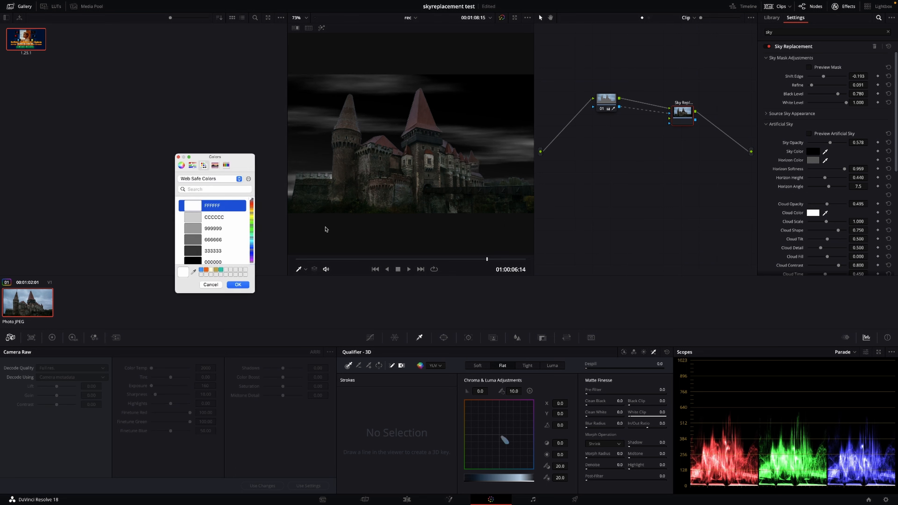
click(190, 218)
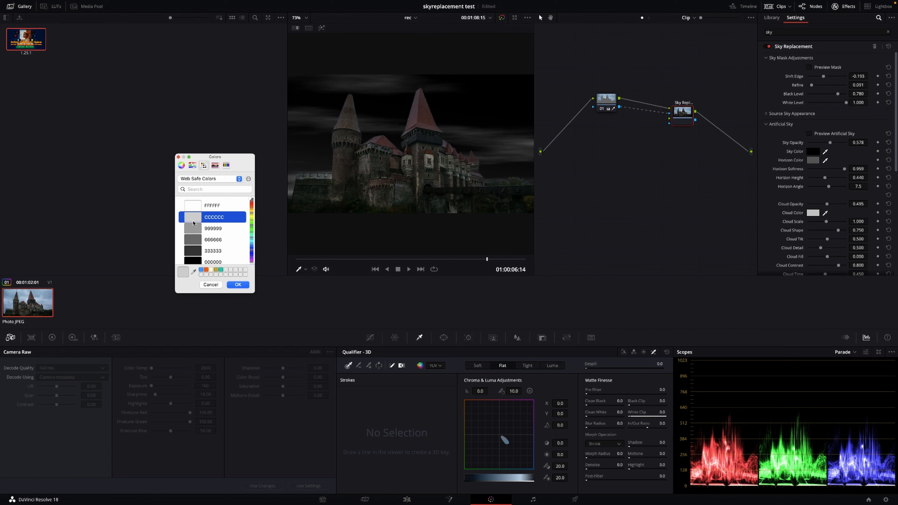
click(193, 229)
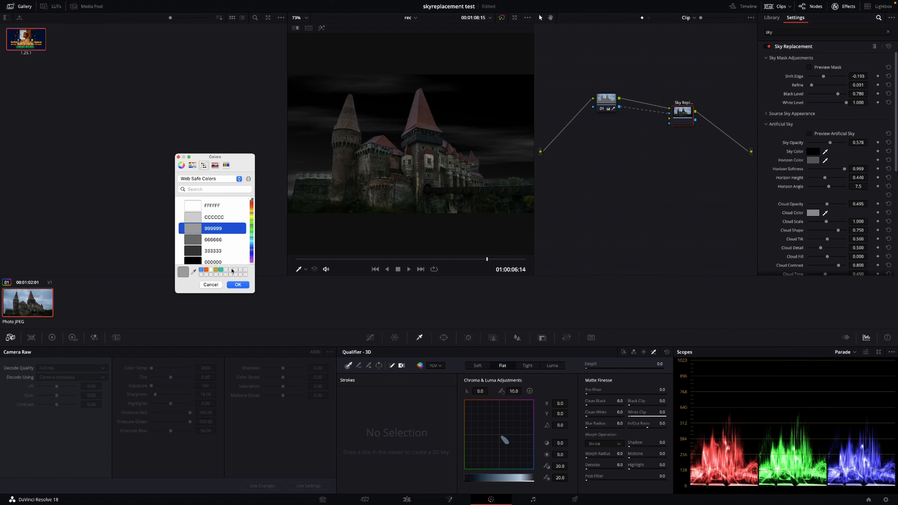
click(239, 285)
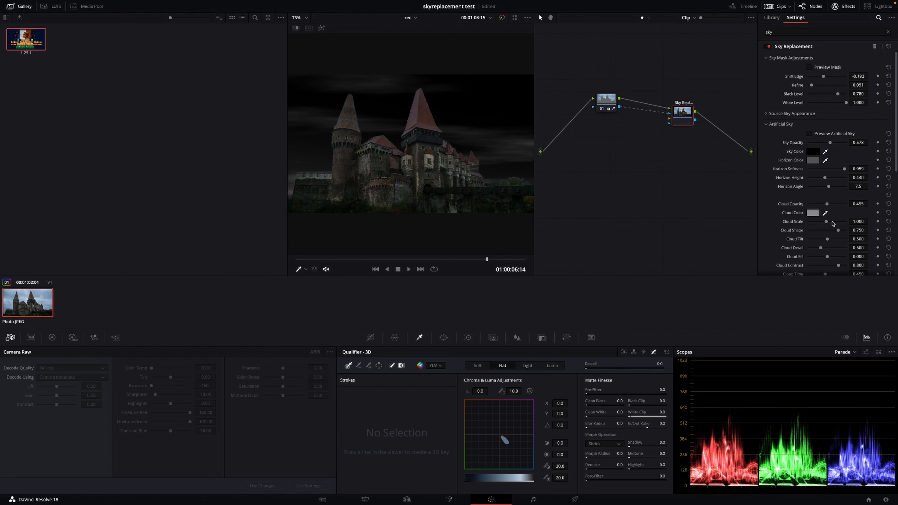
drag(827, 222, 836, 225)
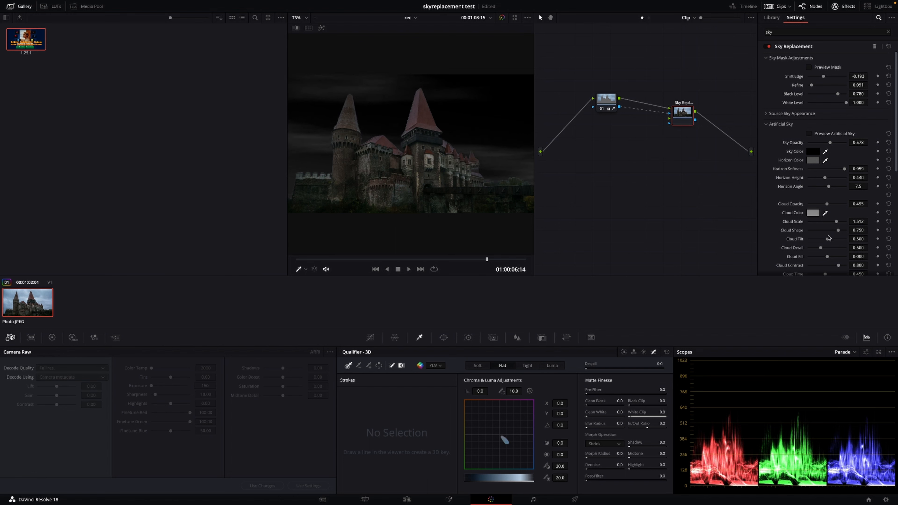
mouse_move(840, 231)
mouse_down()
mouse_move(835, 241)
mouse_move(845, 244)
mouse_up()
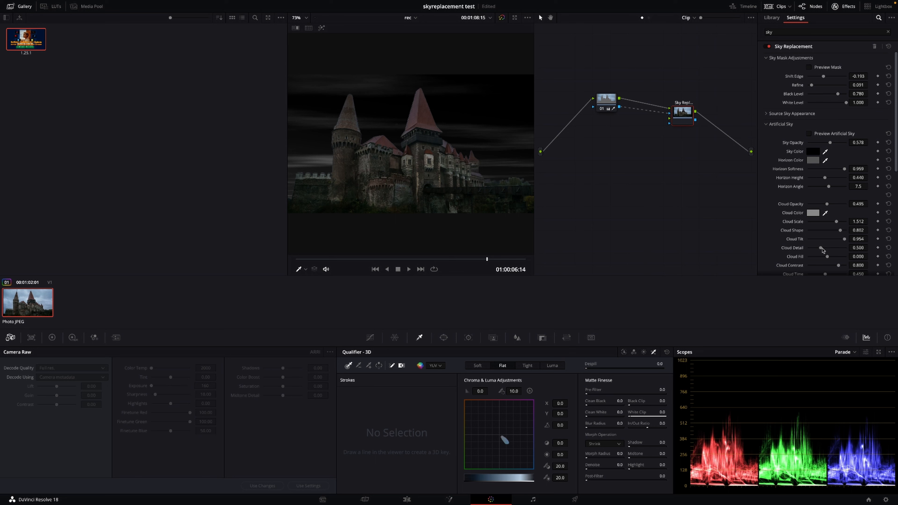
Step: Set the artificial clouds' scale to 0.605, shape to 0.549, detail to 0.498 and contrast to 0.997, and set the sky's size to 1.294
drag(822, 250, 813, 249)
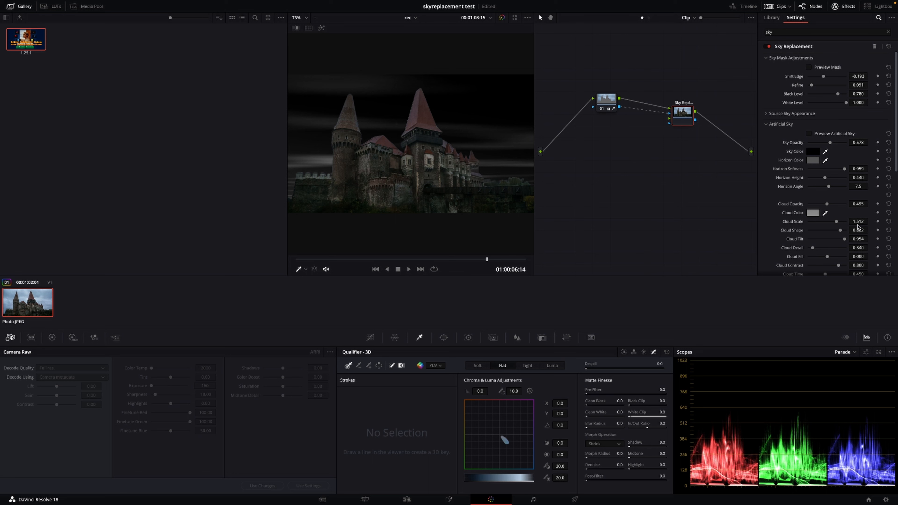
mouse_move(833, 222)
mouse_down()
mouse_move(815, 222)
mouse_move(831, 232)
mouse_up()
scroll(834, 245, down, 3)
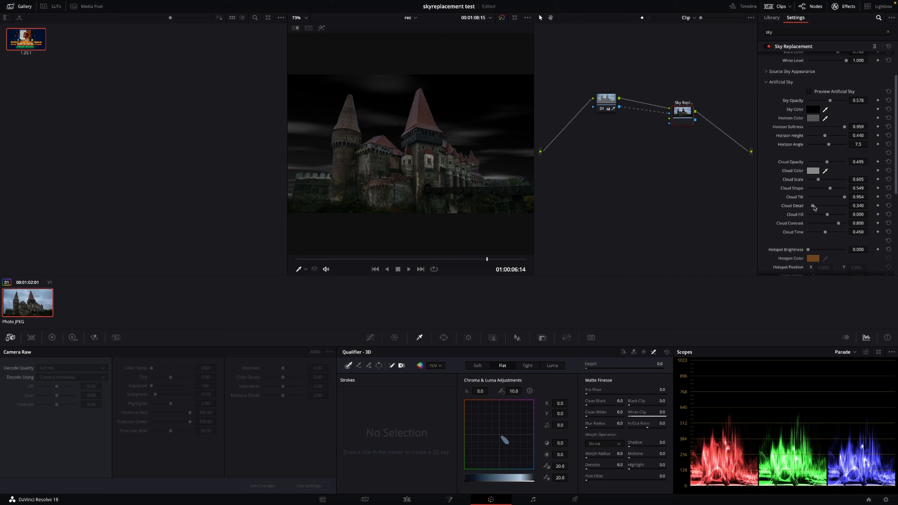
drag(814, 207, 788, 245)
scroll(824, 227, down, 3)
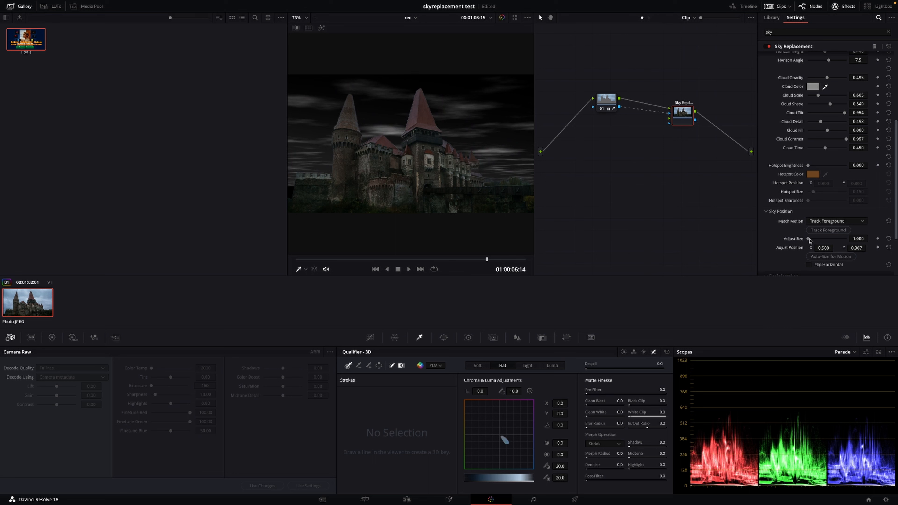
drag(809, 239, 811, 240)
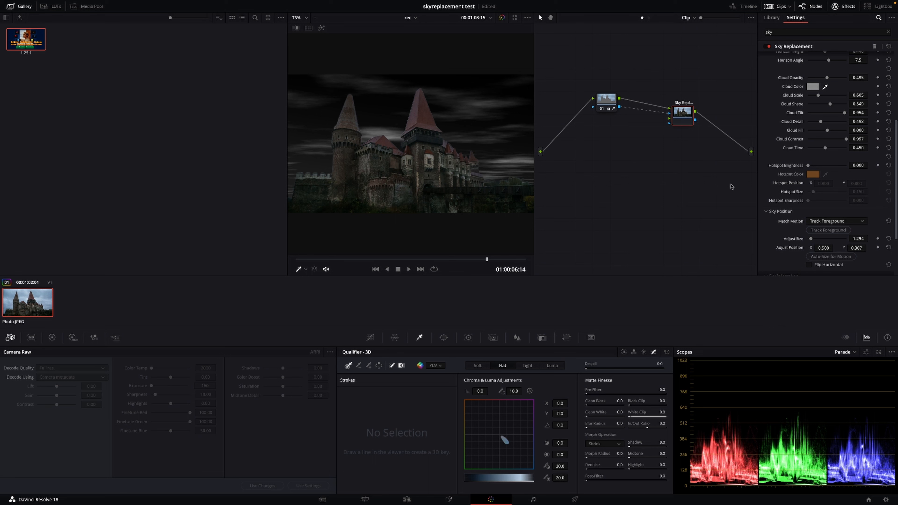
Step: Add a hotspot to the artificial sky with brightness 4.000, placed at X 0.763 and Y 0.610
scroll(813, 194, up, 2)
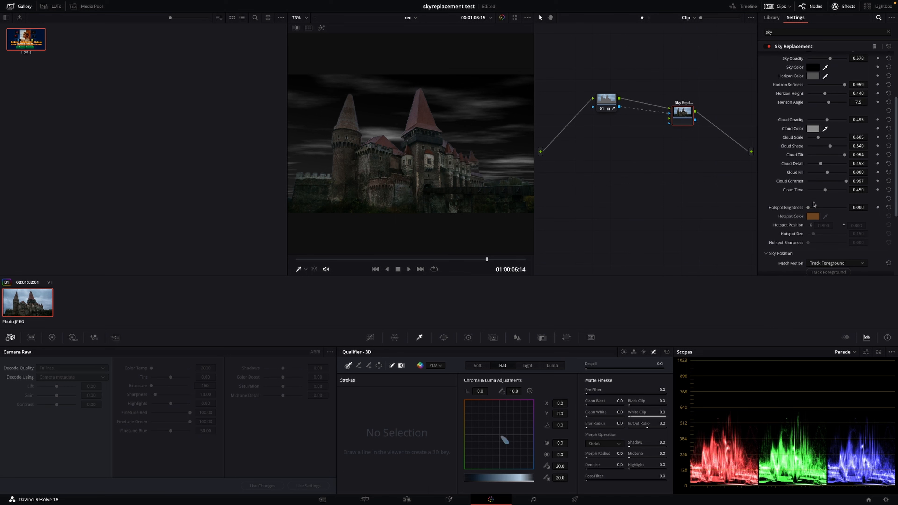
scroll(814, 204, up, 2)
scroll(813, 203, down, 2)
drag(807, 208, 848, 207)
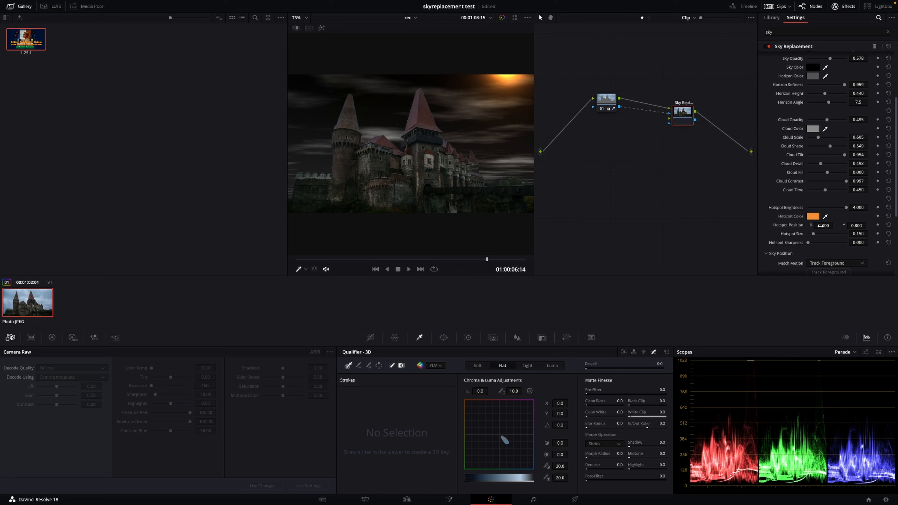
drag(821, 226, 791, 243)
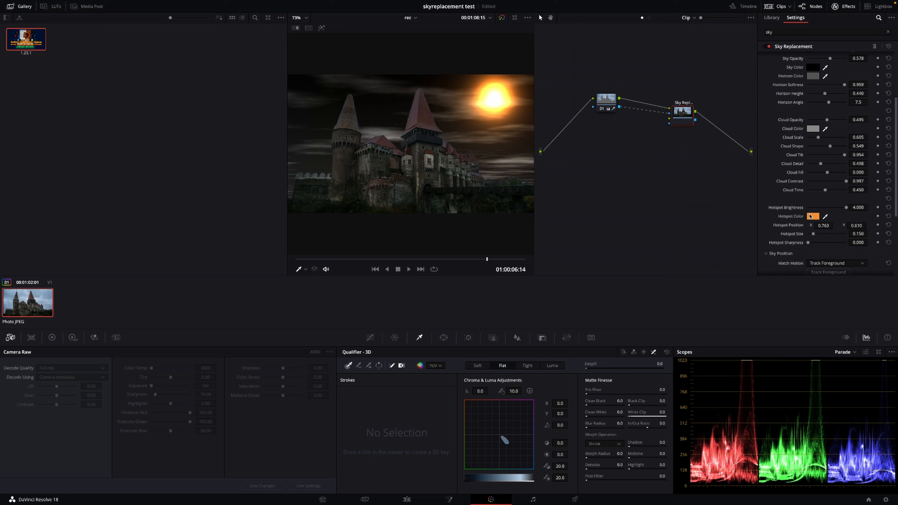
Step: Set the hotspot's color to white, FFFFFF, from the web safe colors
click(812, 216)
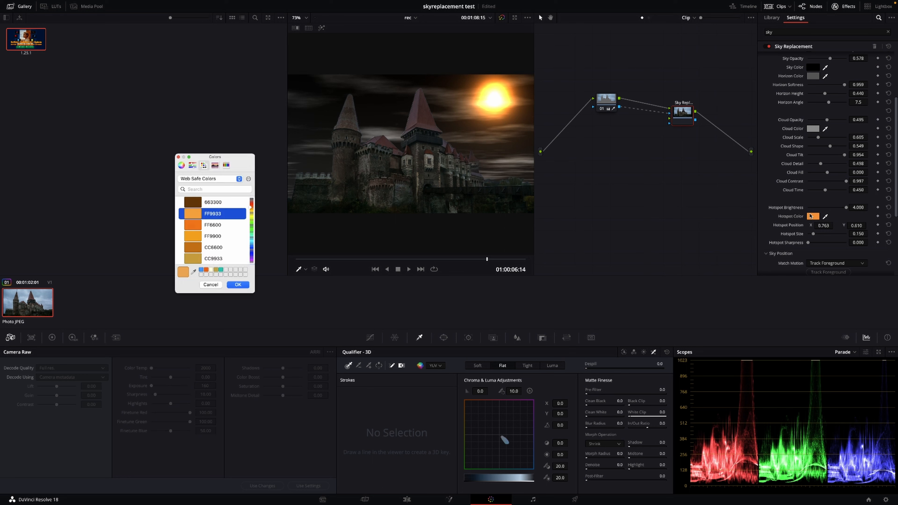
click(210, 270)
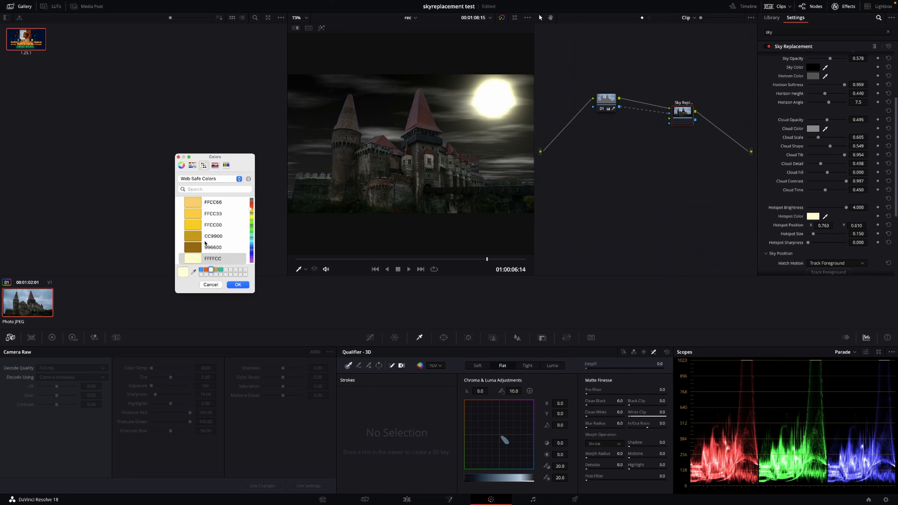
scroll(206, 243, up, 5)
click(196, 206)
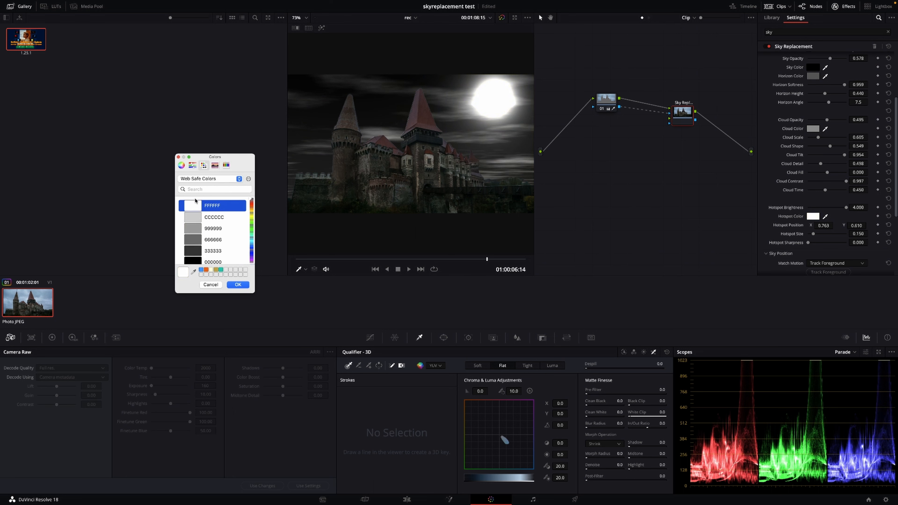
click(237, 285)
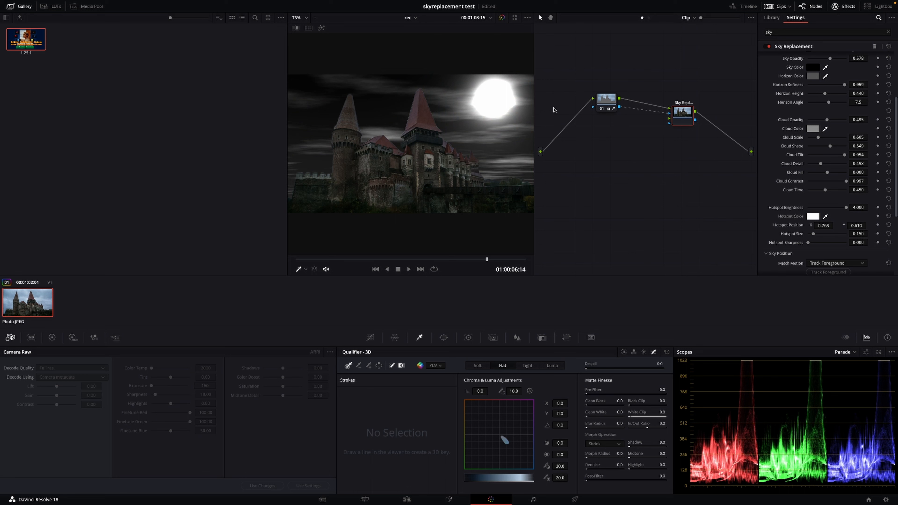
Step: Set the hotspot's size to 0.128, its sharpness to 0.312 and its X position to 0.596, behind the tall central tower
scroll(845, 204, down, 1)
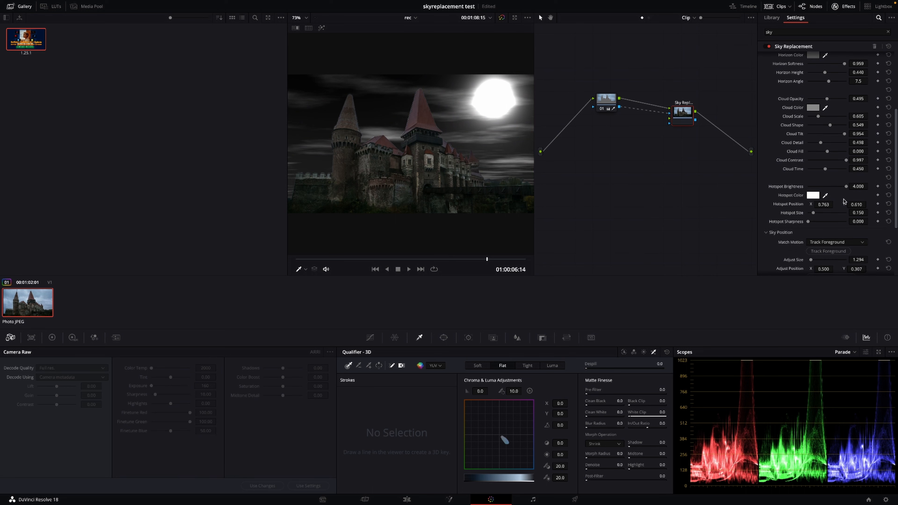
drag(813, 213, 812, 218)
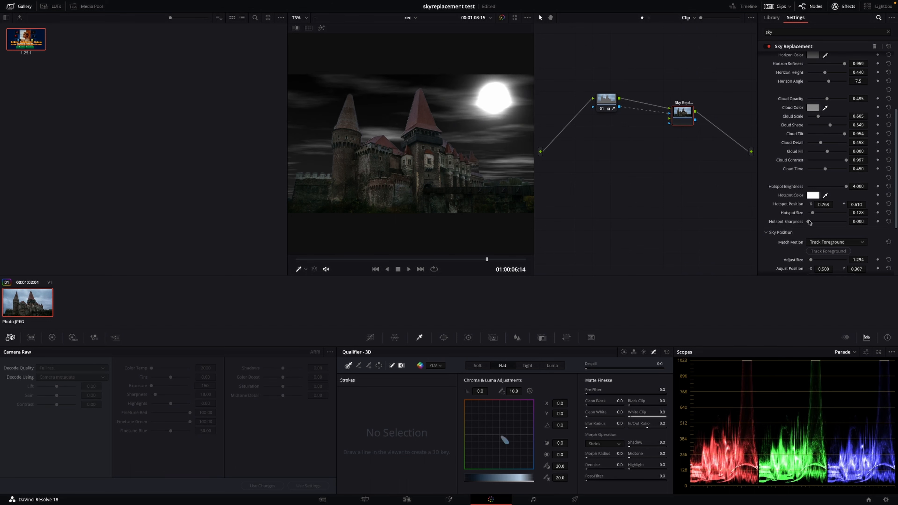
drag(810, 221, 815, 223)
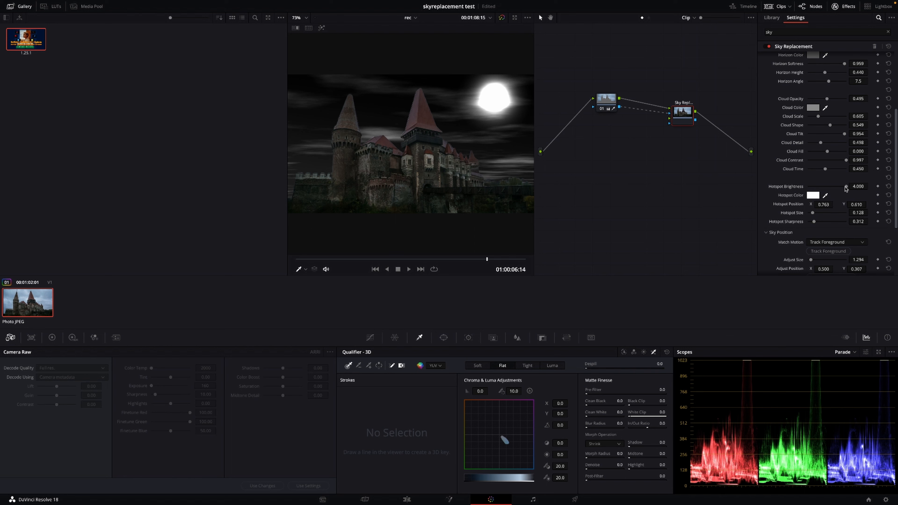
drag(845, 188, 768, 204)
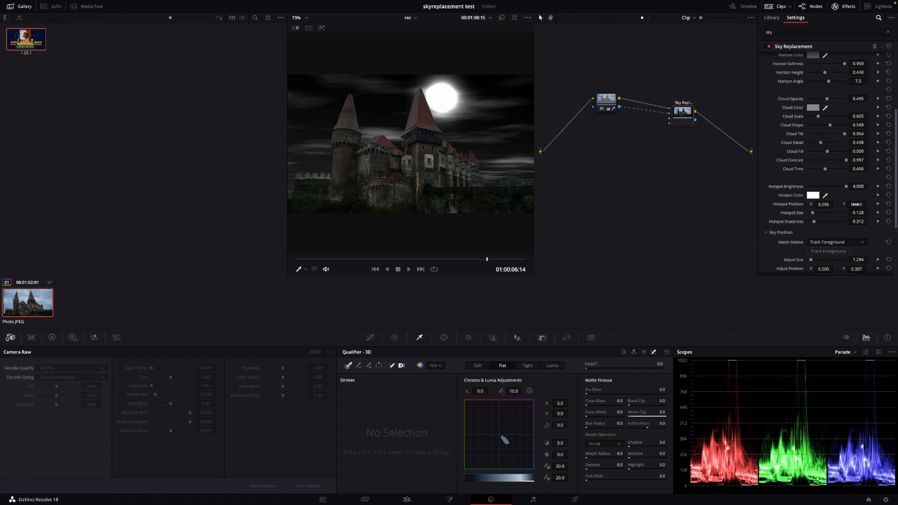
Step: Shape the hotspot into a moon with size 0.192, brightness 2.606 and sharpness 1.511, and save the project
drag(813, 213, 816, 216)
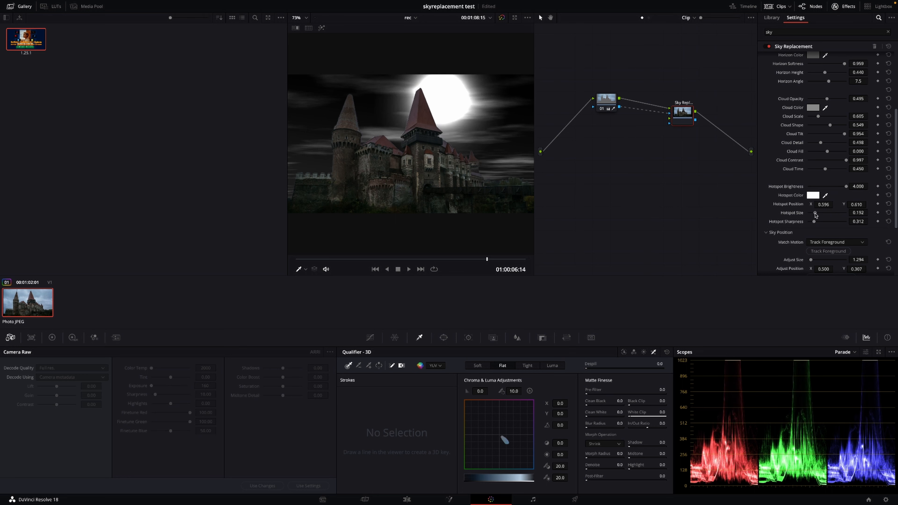
drag(847, 188, 835, 191)
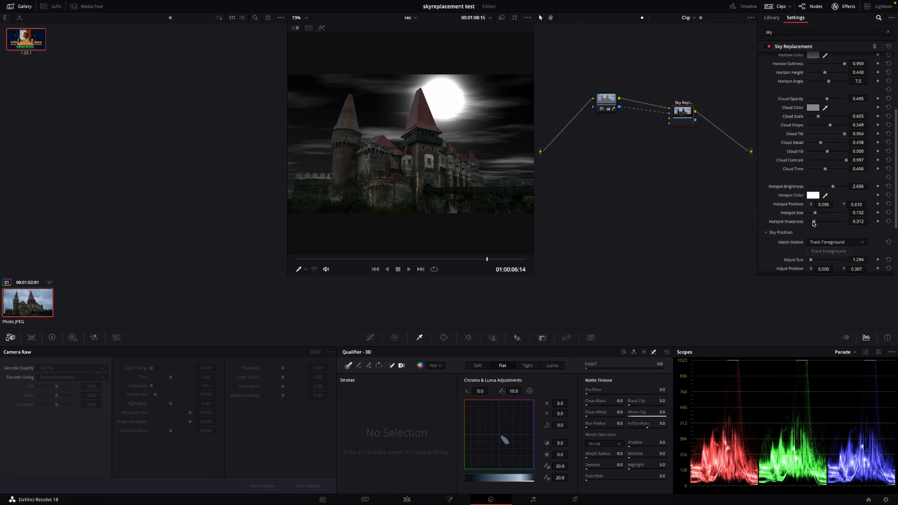
drag(814, 222, 838, 223)
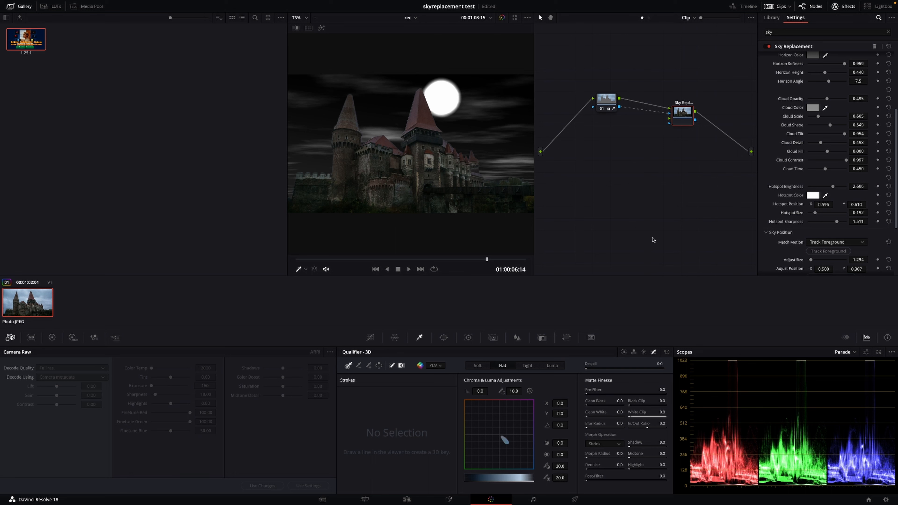
key(ctrl+s)
Step: Go to 01:00:05:15 in the clip and track the foreground so the artificial sky matches its motion
scroll(818, 228, down, 4)
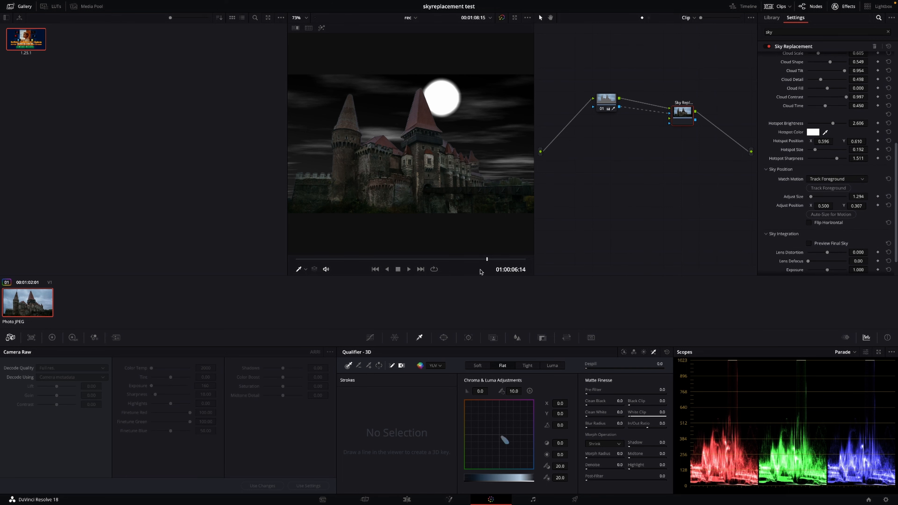
drag(487, 261, 459, 259)
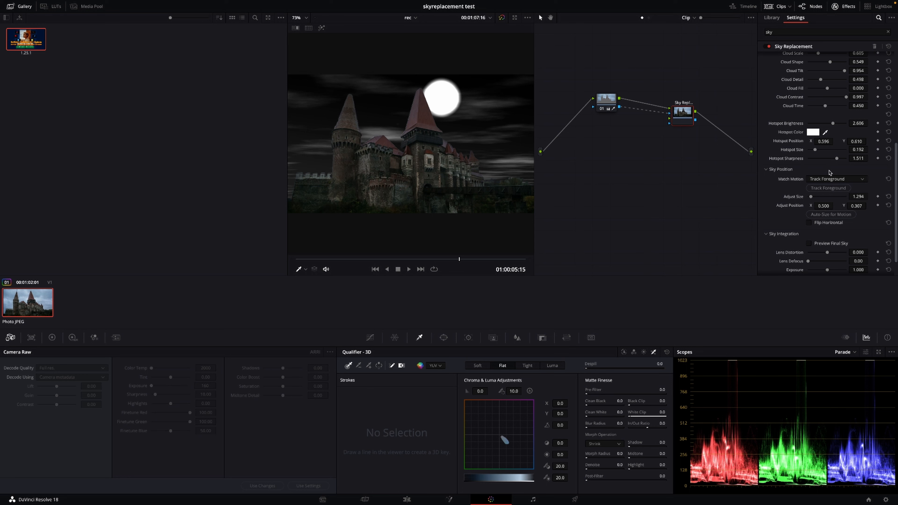
click(832, 190)
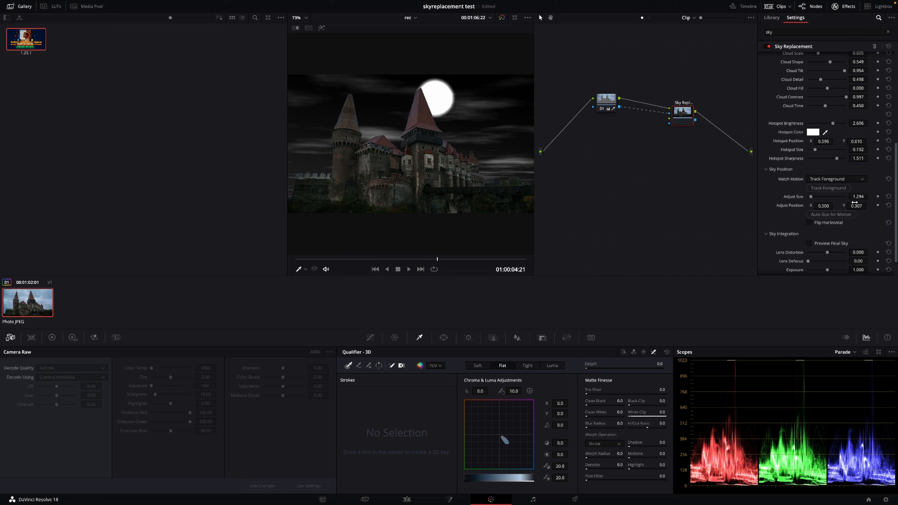
Step: Preview the final sky on its own and return to the composited image
scroll(852, 221, down, 1)
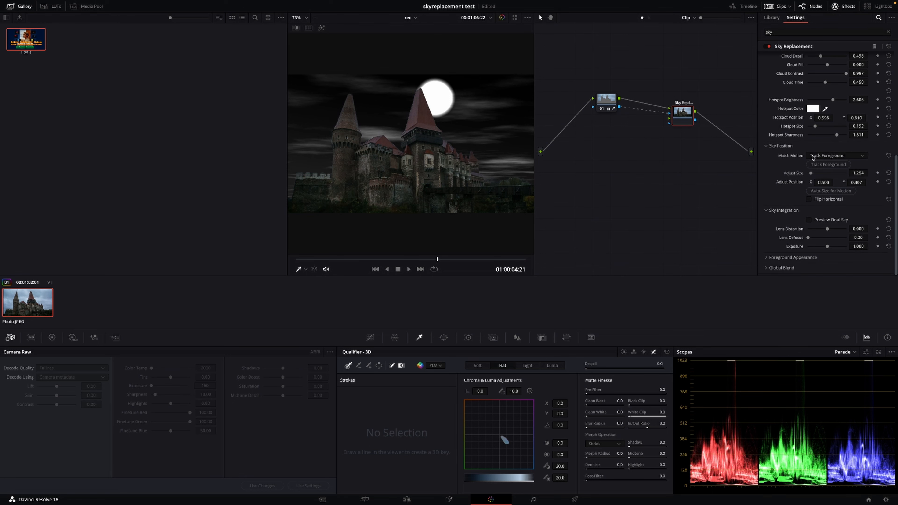
click(809, 221)
click(810, 220)
Step: Enable foreground adjustment and set brightness to -0.500, saturation to -0.206, temperature to -1680 and tint to -0.051
click(768, 258)
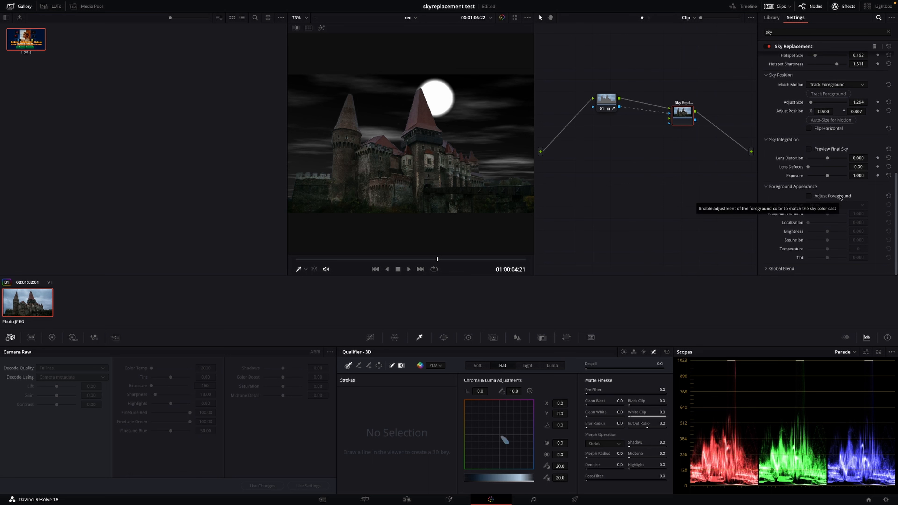
click(809, 196)
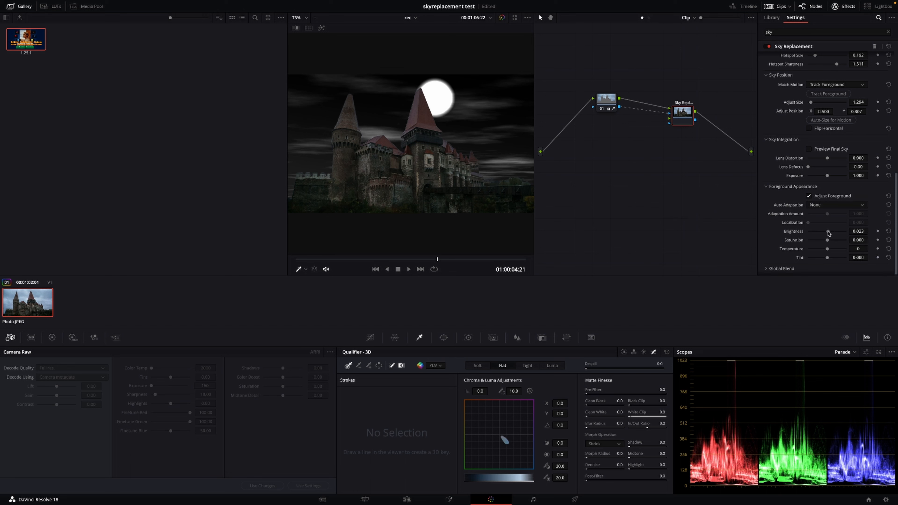
drag(828, 233, 809, 234)
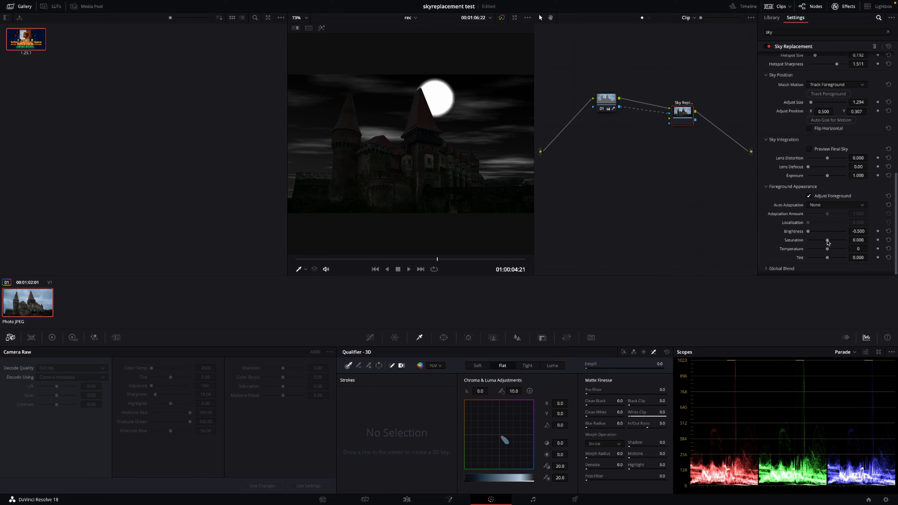
mouse_move(828, 243)
mouse_down()
mouse_move(815, 260)
mouse_move(846, 259)
mouse_move(827, 260)
mouse_up()
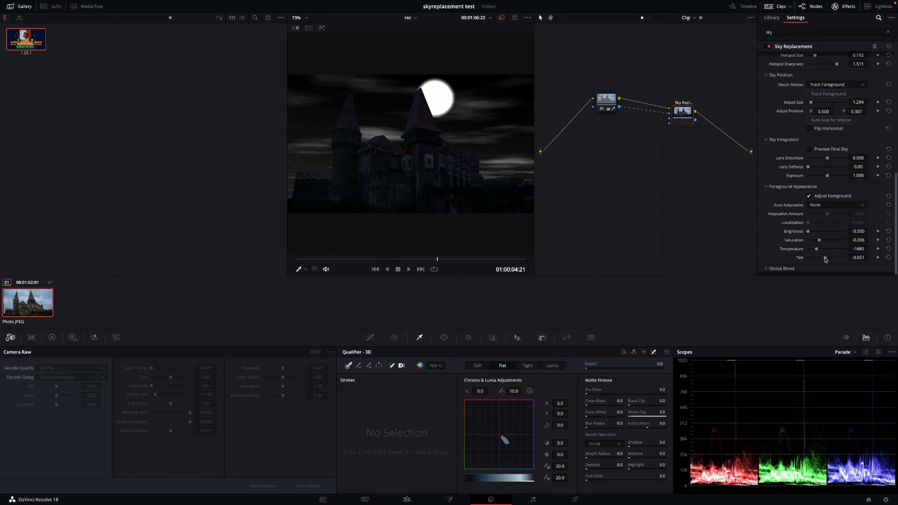
Step: Set the Sky Replacement effect's Global Blend to 0.890
scroll(810, 249, down, 1)
click(766, 268)
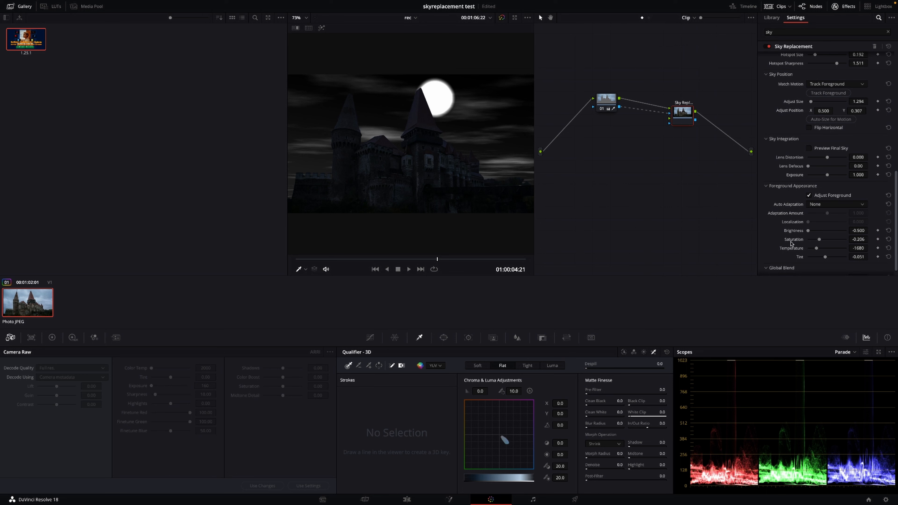
scroll(791, 244, down, 1)
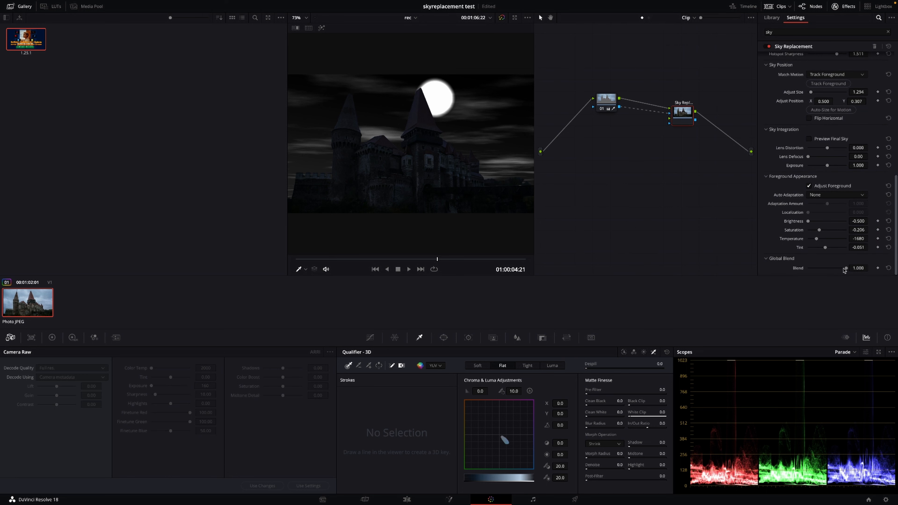
drag(846, 271, 843, 271)
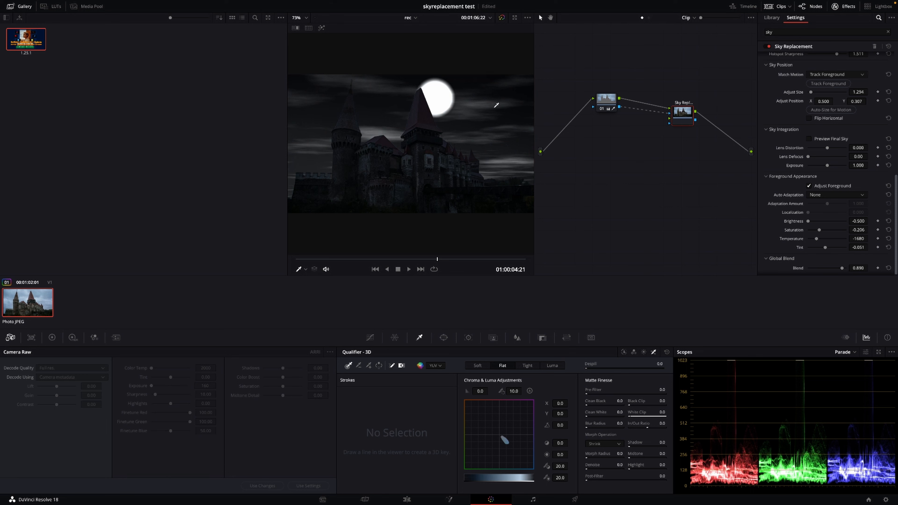
Step: Move the Sky Replacement node closer to the first node and add a serial node after it
drag(691, 113, 659, 108)
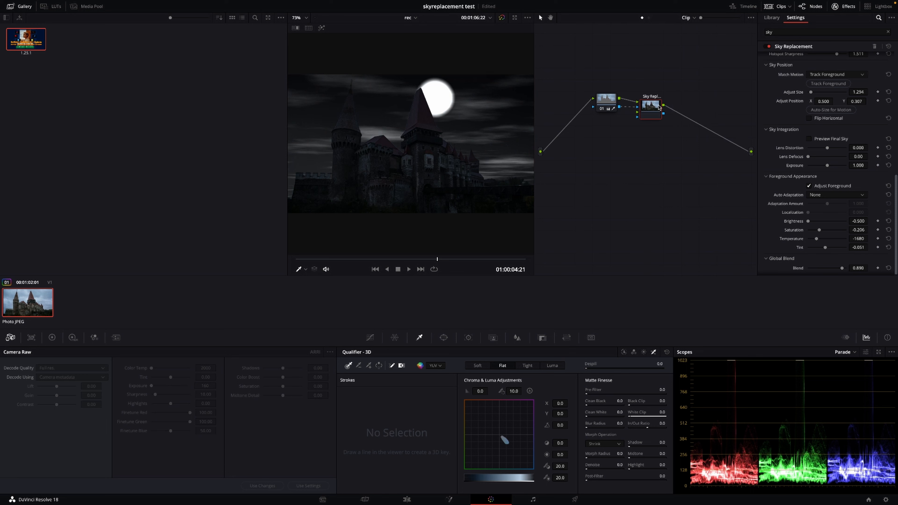
key(alt+s)
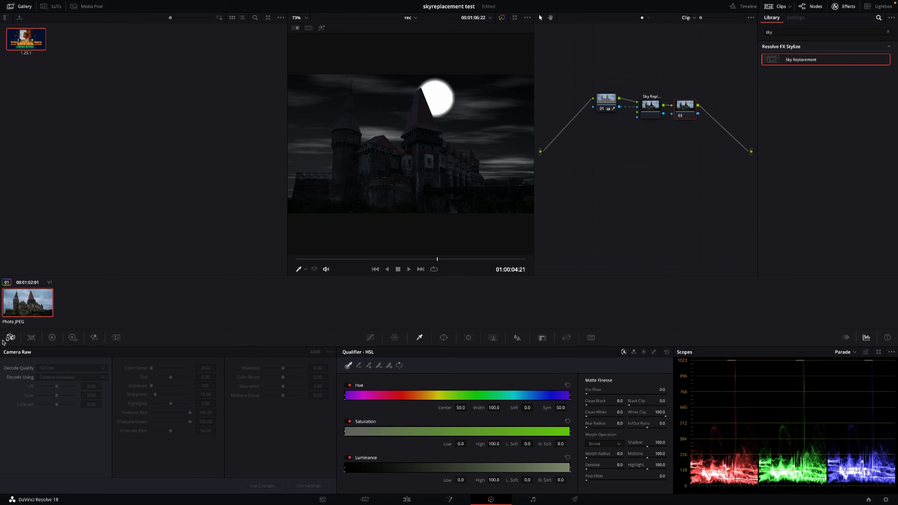
Step: Tint the new node blue with red, green and blue Gain at 0.92, 1.01, 1.13, Gamma at -0.01, 0.00, 0.01 and Lift at -0.01, -0.00, 0.02
click(51, 337)
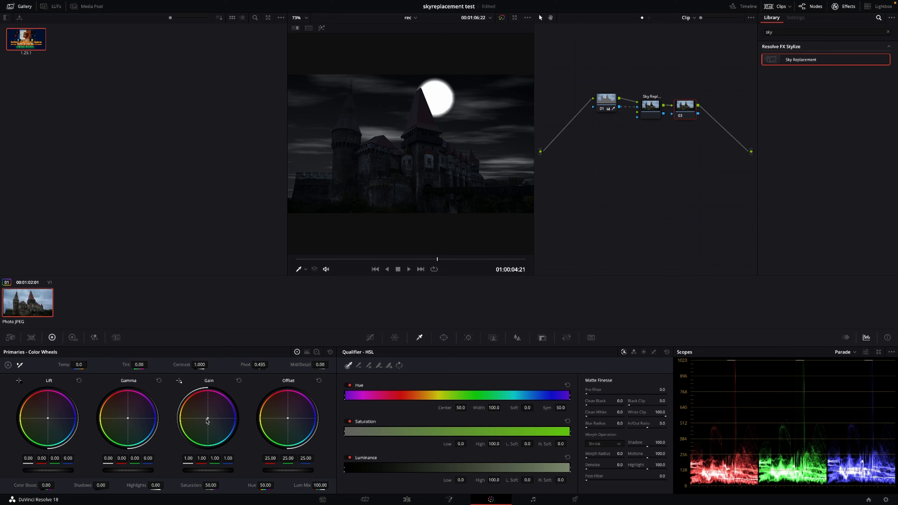
drag(210, 421, 212, 423)
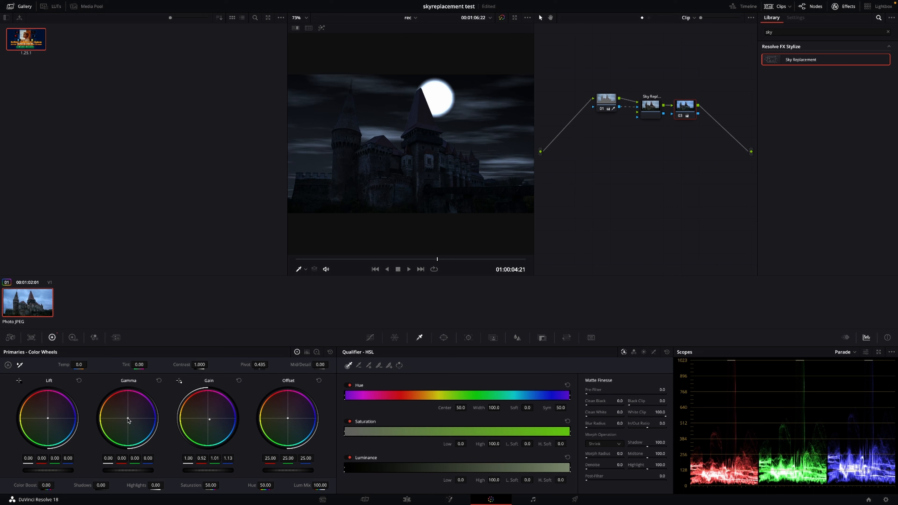
drag(129, 420, 140, 436)
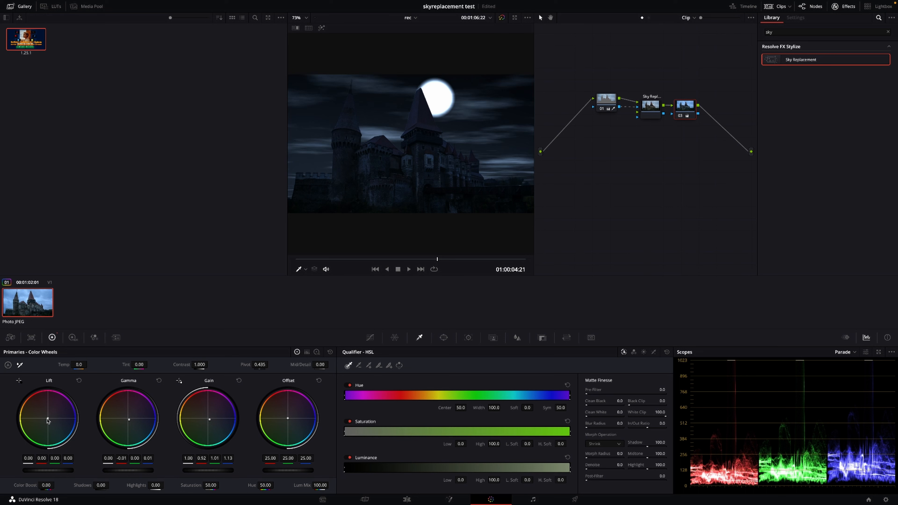
mouse_move(48, 420)
mouse_down()
mouse_move(61, 431)
mouse_move(49, 420)
mouse_up()
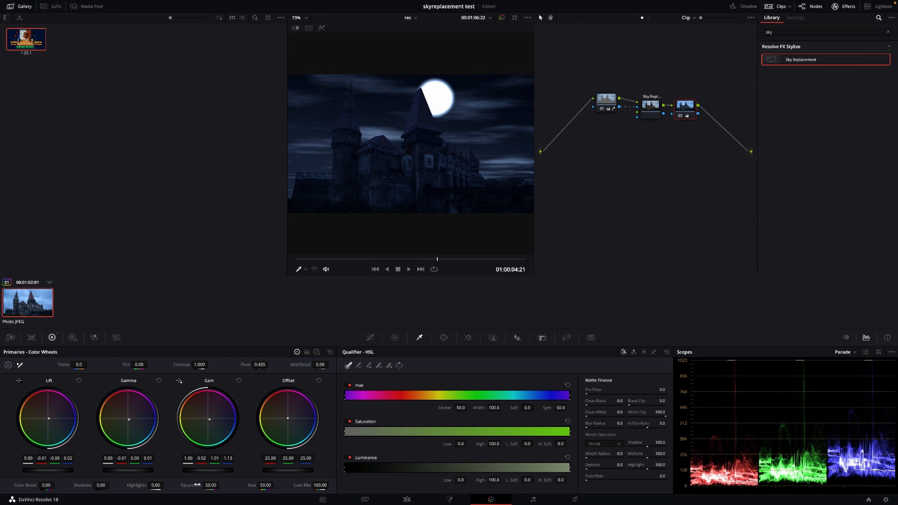
Step: Set the last node's contrast to 1.328 and its color temperature to 240
drag(200, 365, 258, 361)
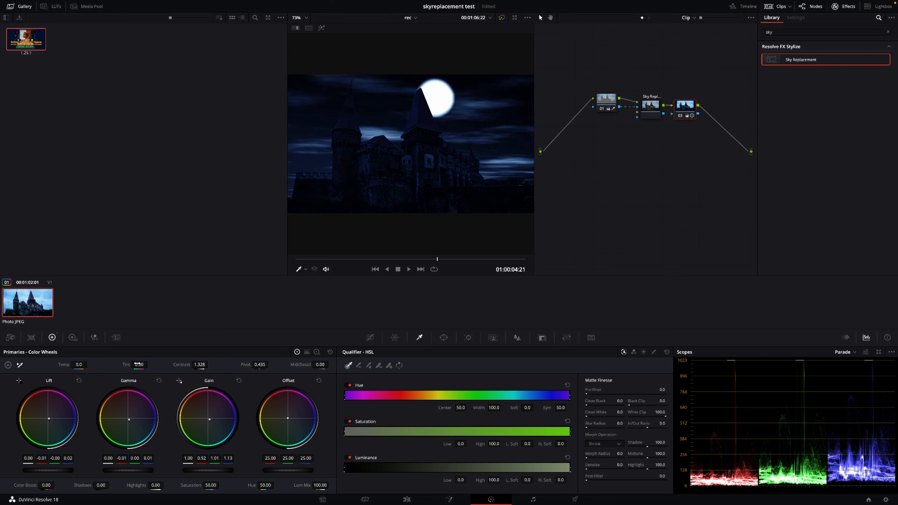
drag(81, 365, 85, 364)
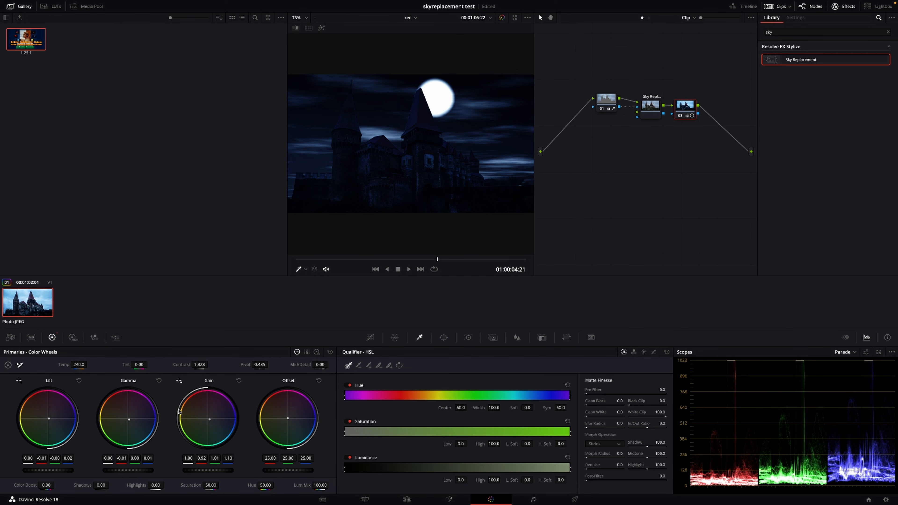
Step: Switch to the editing timeline and play the graded castle clip from the current frame, and again from near its start
click(407, 499)
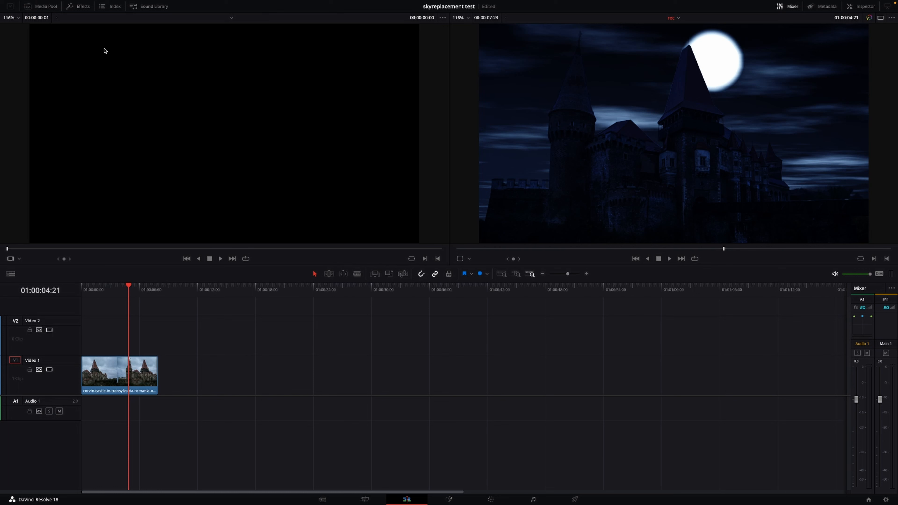
key(space)
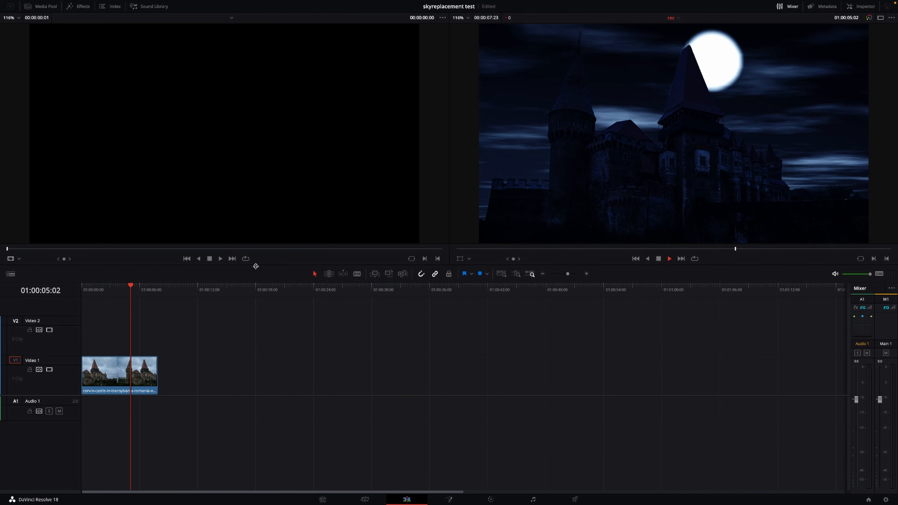
key(space)
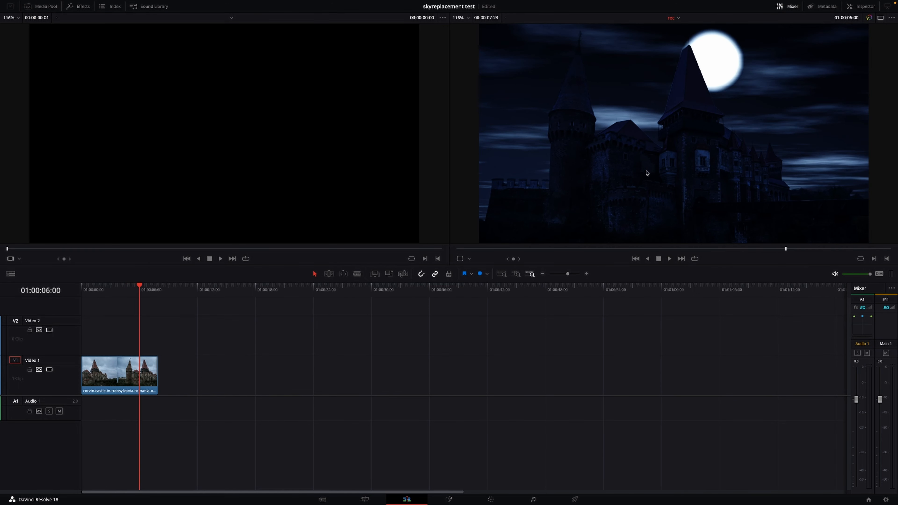
click(90, 290)
key(space)
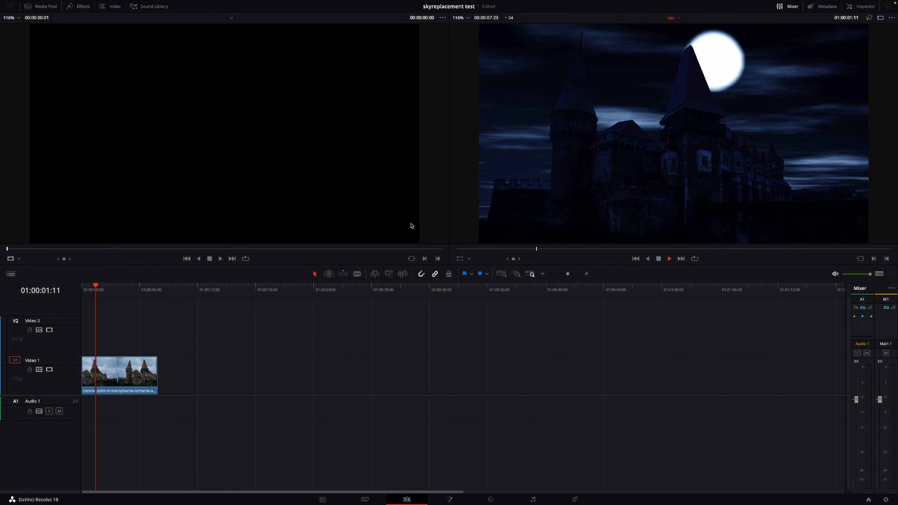
key(space)
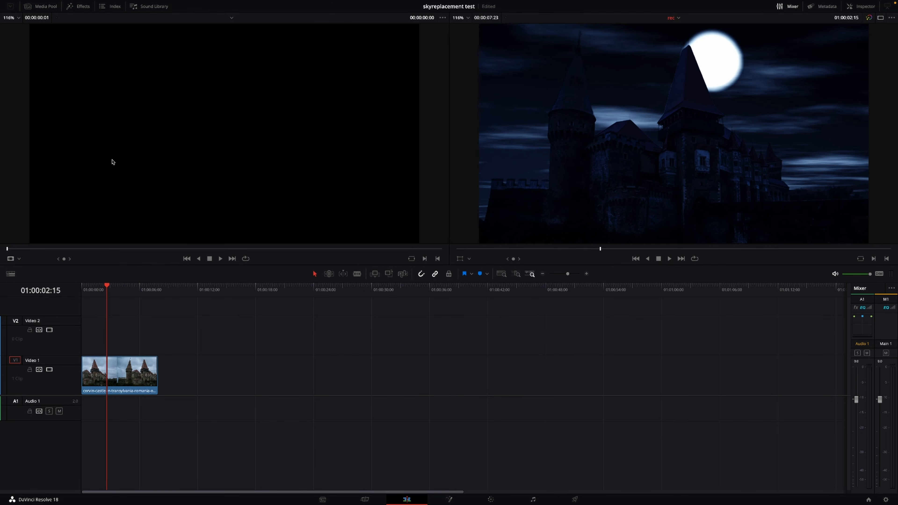
Step: Place the heavy rain alpha-channel clip on Video 2 above the castle, trim it to the castle clip's end, and play from the start
click(51, 7)
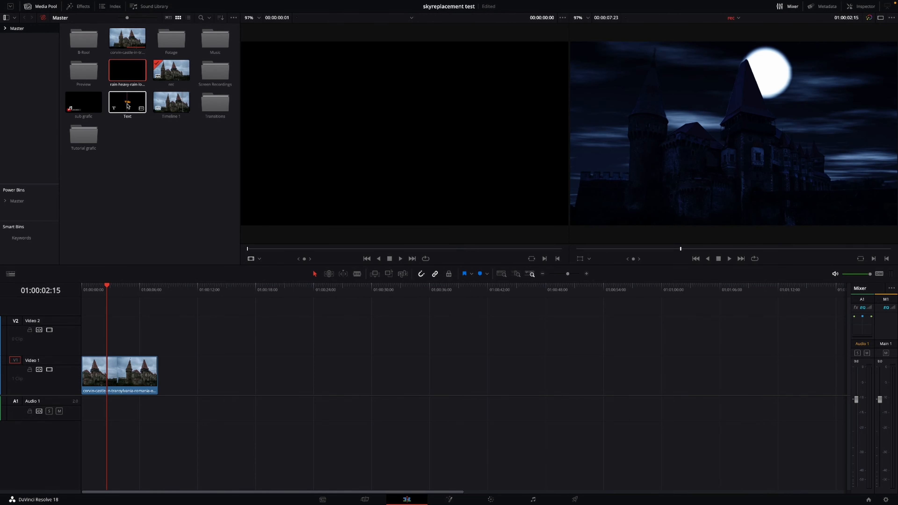
drag(116, 76, 89, 336)
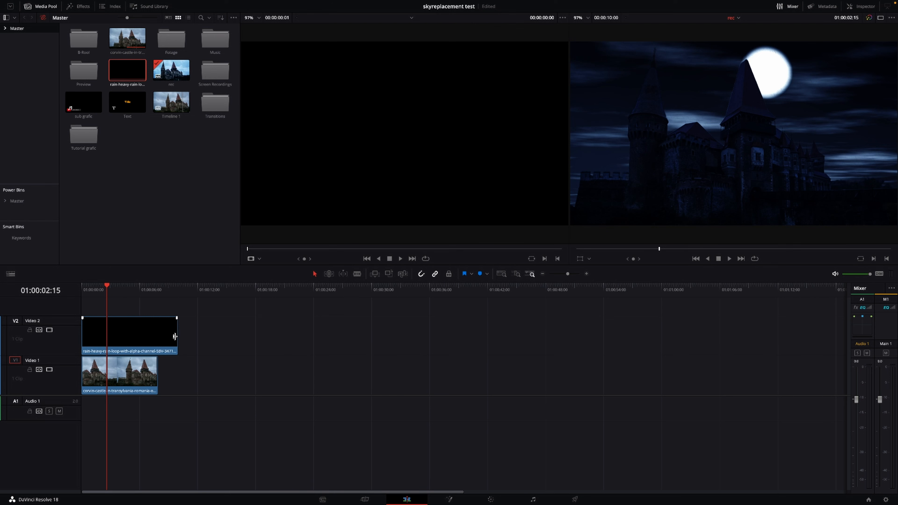
drag(174, 336, 157, 336)
drag(114, 291, 80, 288)
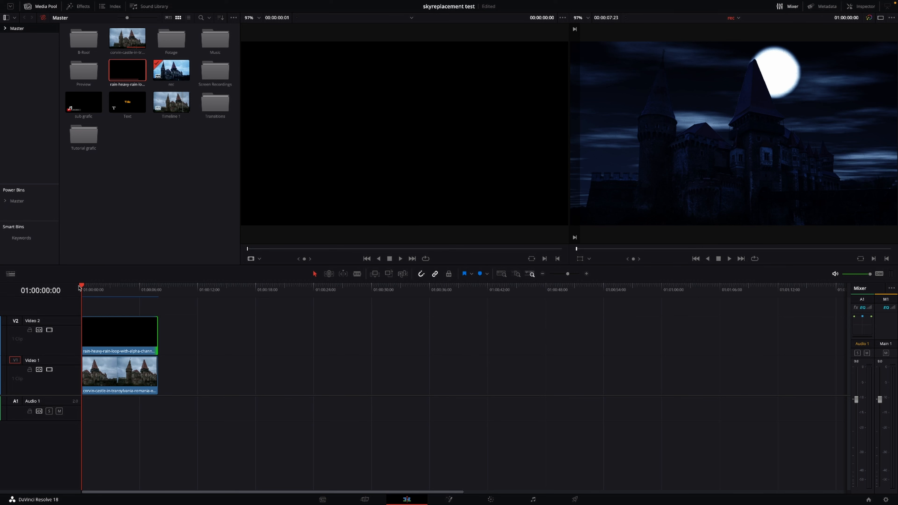
key(space)
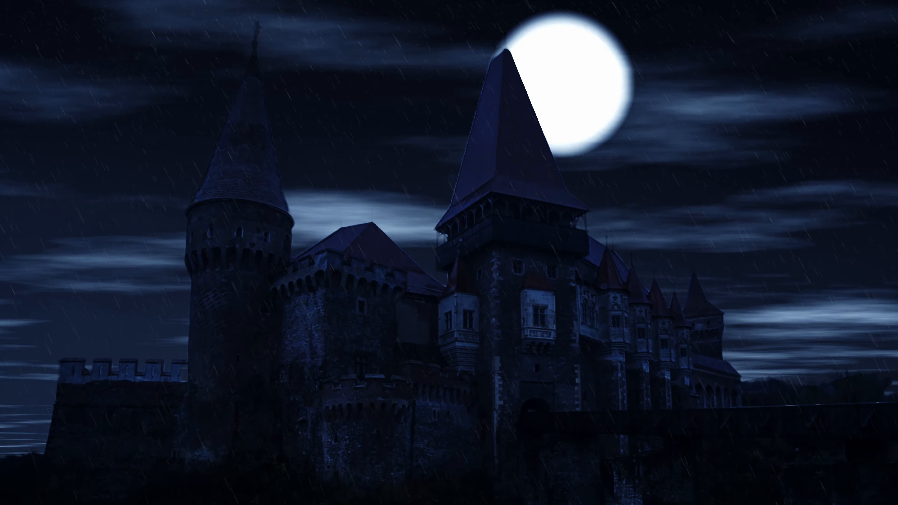